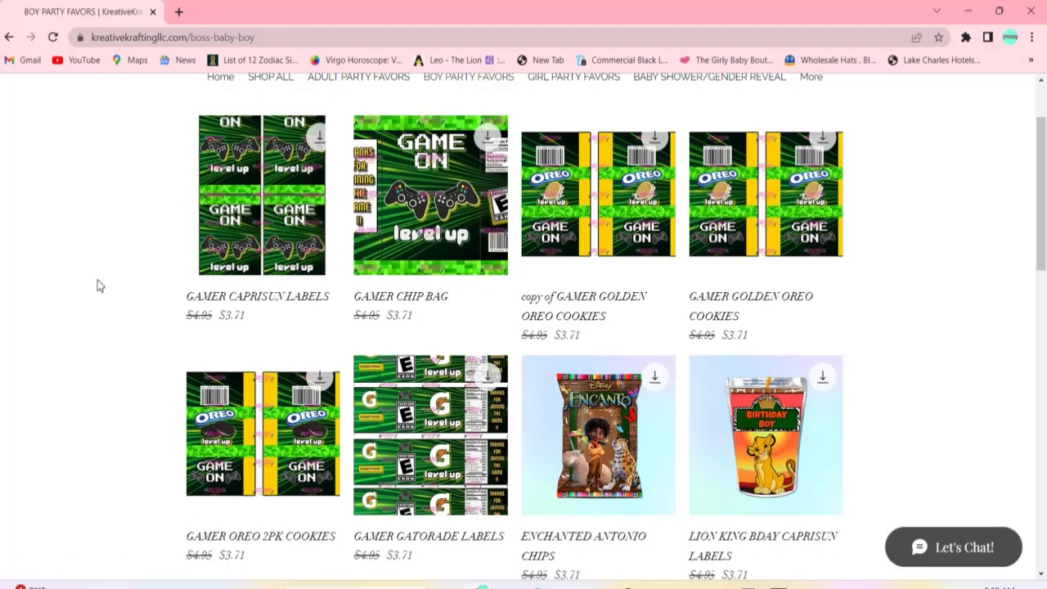
# Open the GAMER CHIP BAG listing among the boy party favors and view its product page.
pyautogui.click(430, 200)
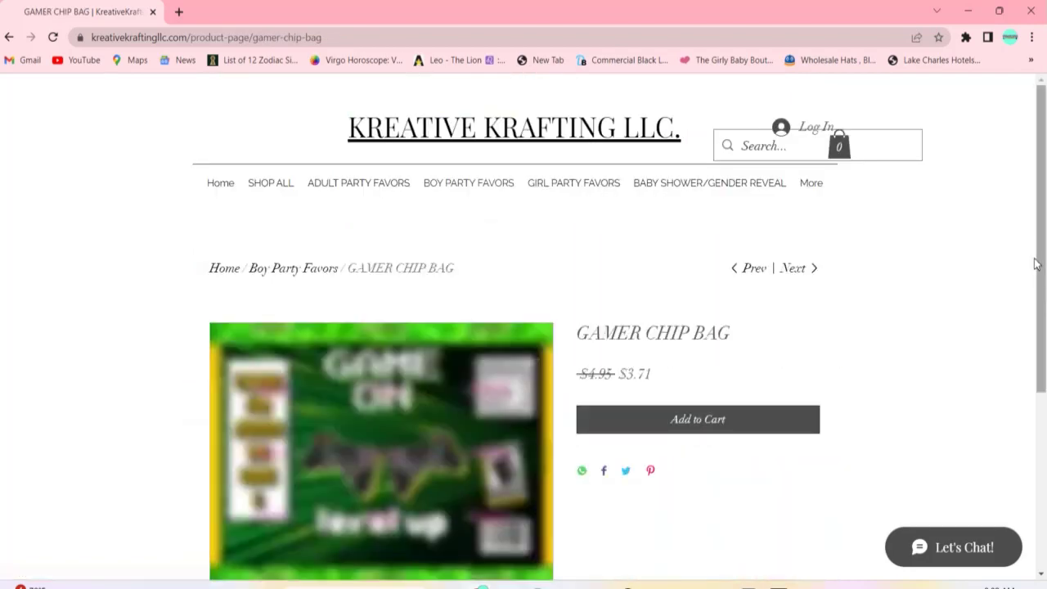
pyautogui.scroll(-2, 1007, 269)
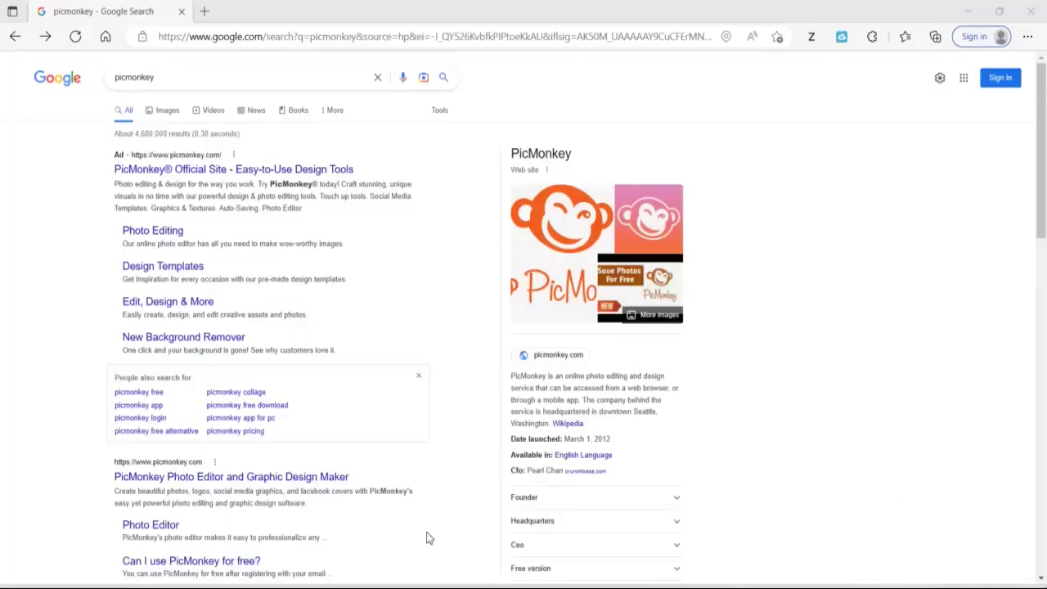
# Open the official PicMonkey site from the search results and create a new 11 x 8.5 in blank canvas.
pyautogui.click(277, 169)
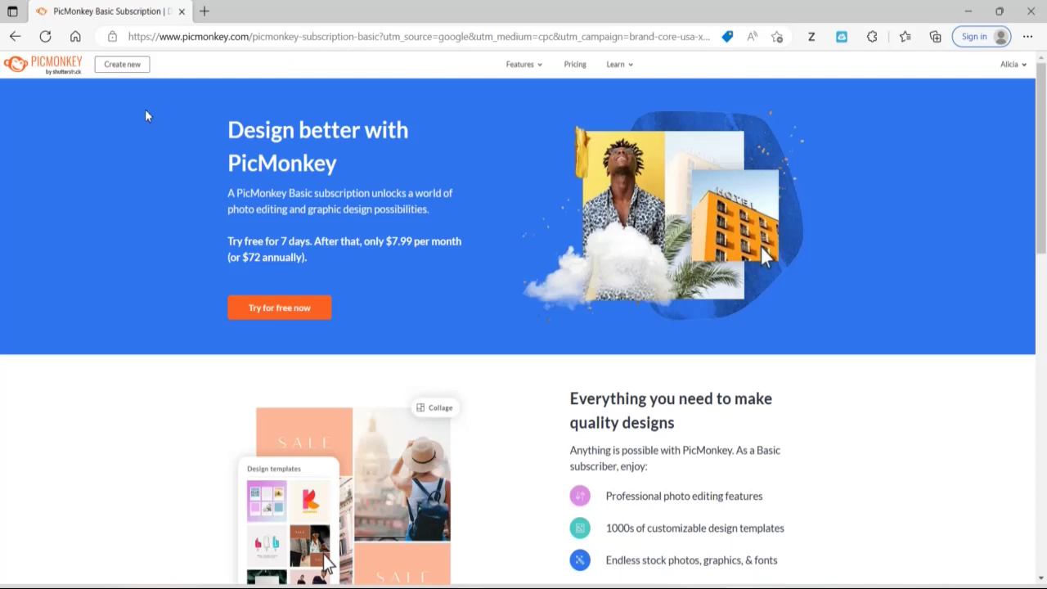
pyautogui.click(115, 72)
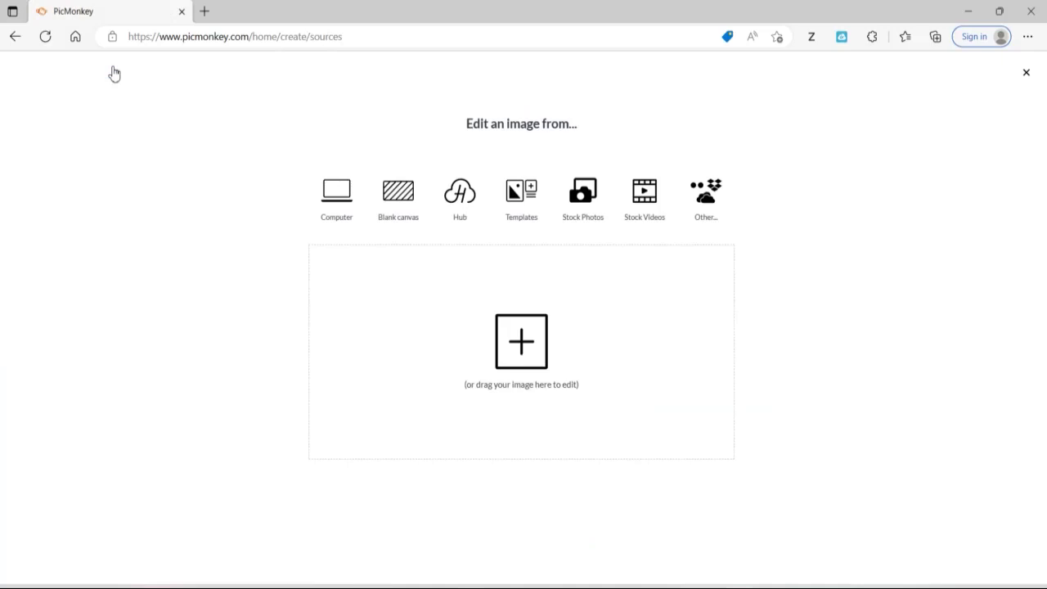
pyautogui.click(384, 188)
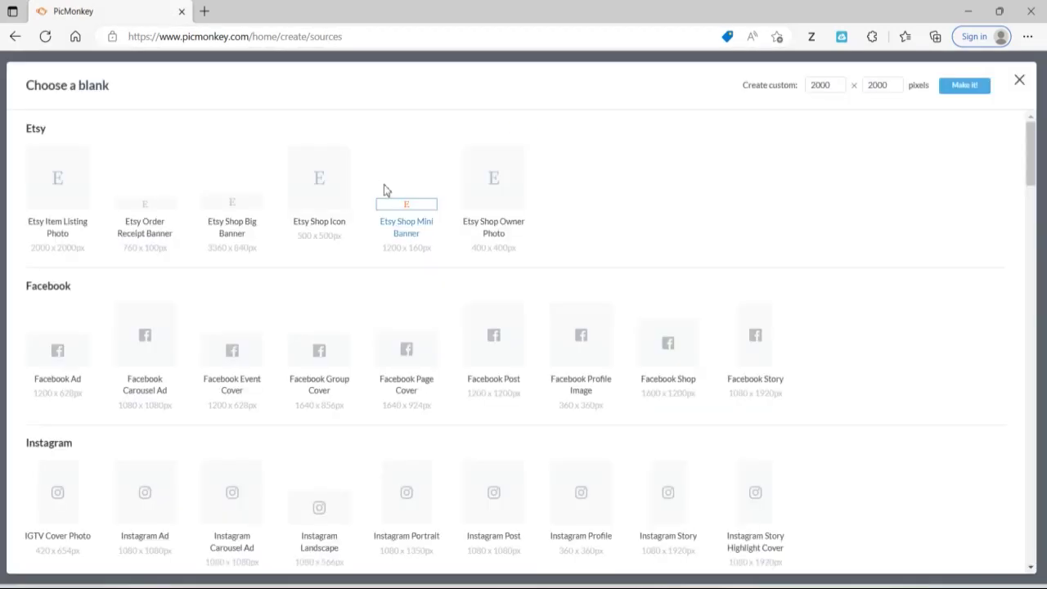
pyautogui.moveTo(1032, 567); pyautogui.dragTo(1032, 569)
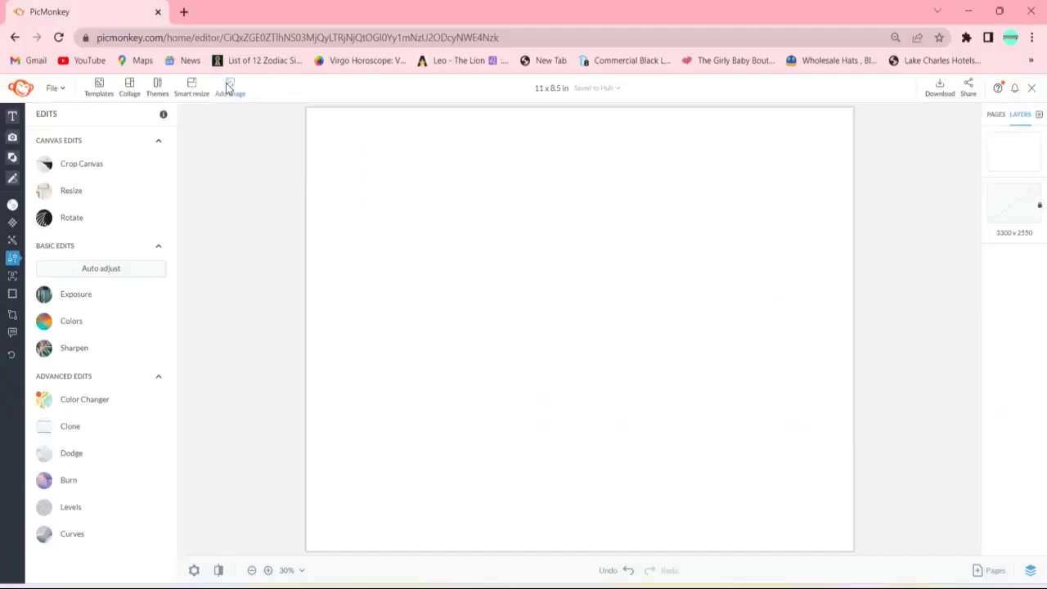
# Place the uploaded GAME ON chip bag image on the blank canvas so it fills the page.
pyautogui.click(229, 89)
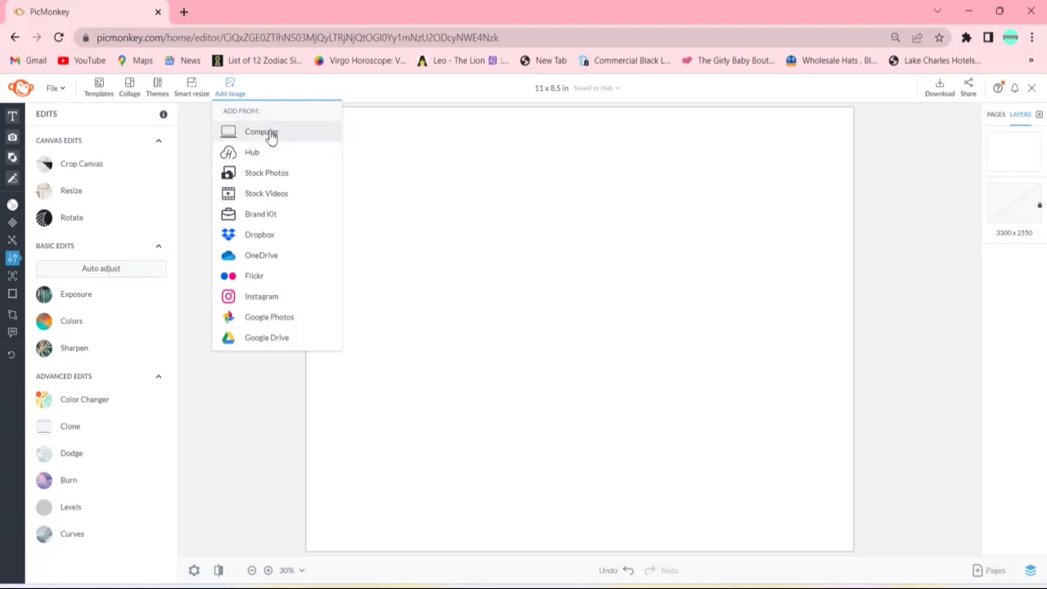
pyautogui.click(193, 197)
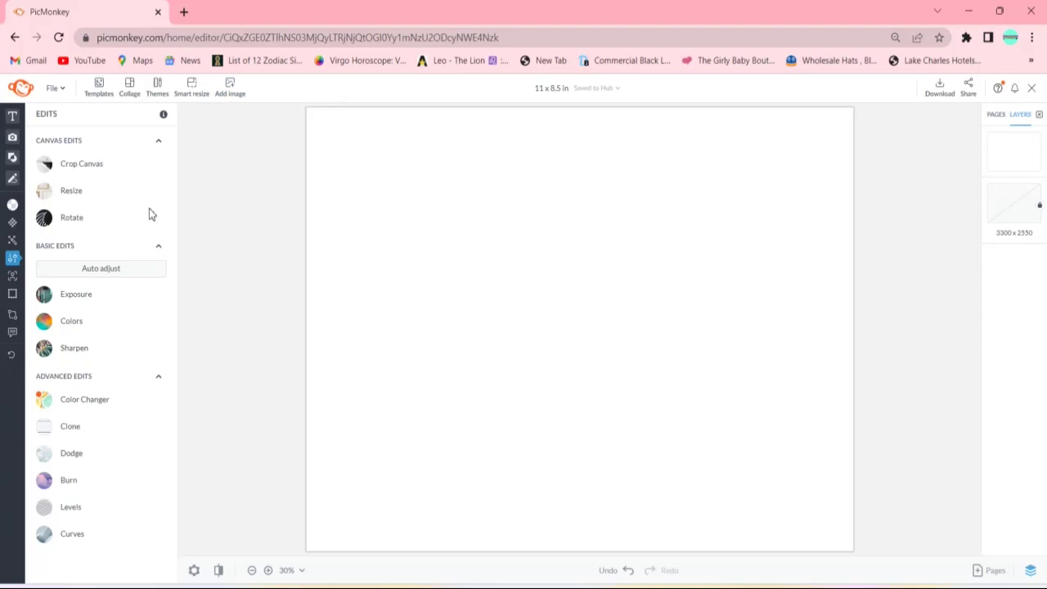
pyautogui.click(14, 139)
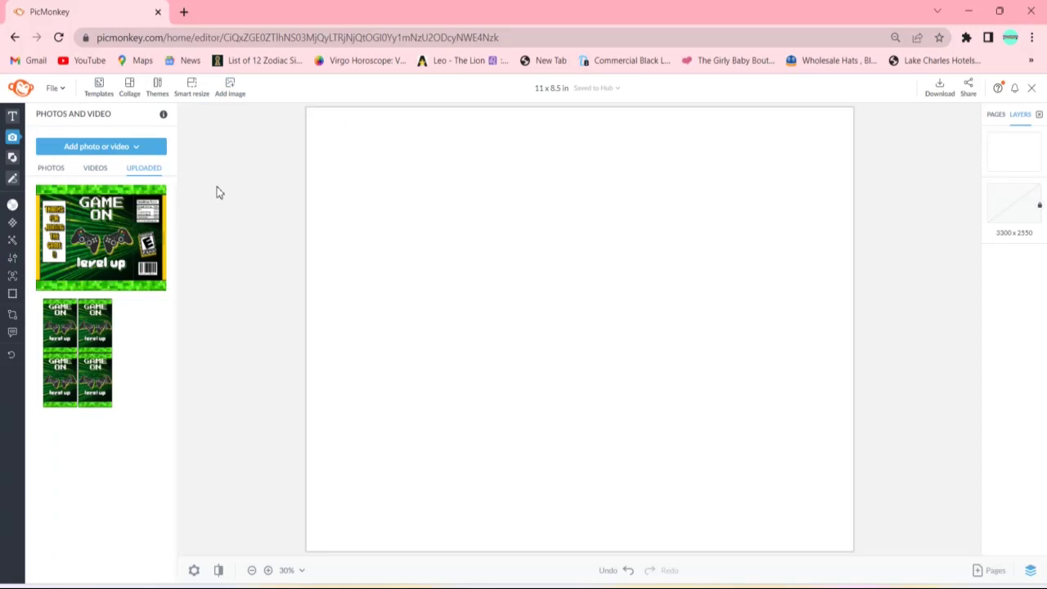
pyautogui.click(108, 237)
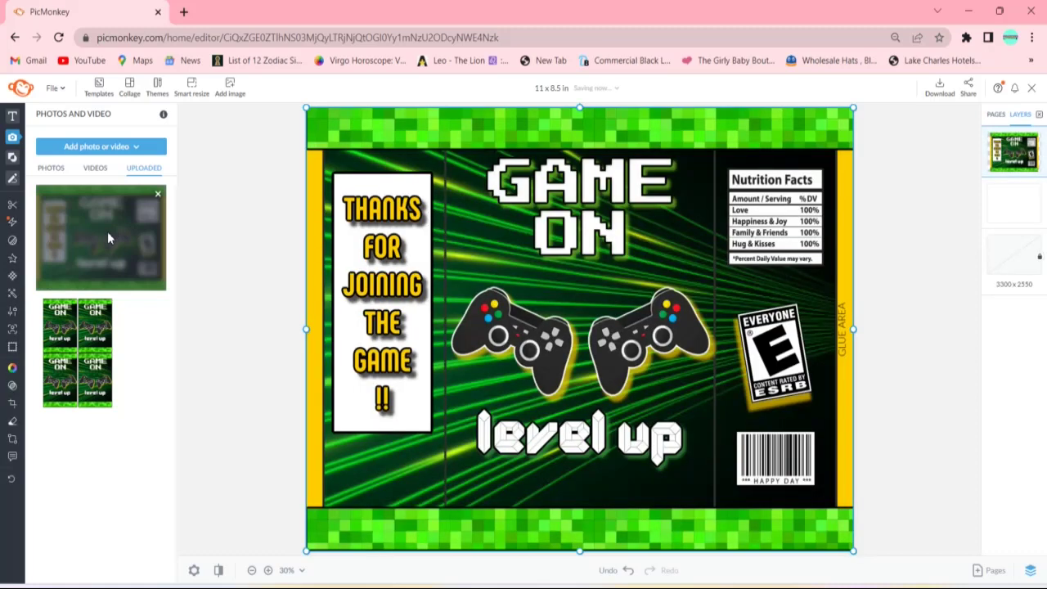
pyautogui.click(230, 334)
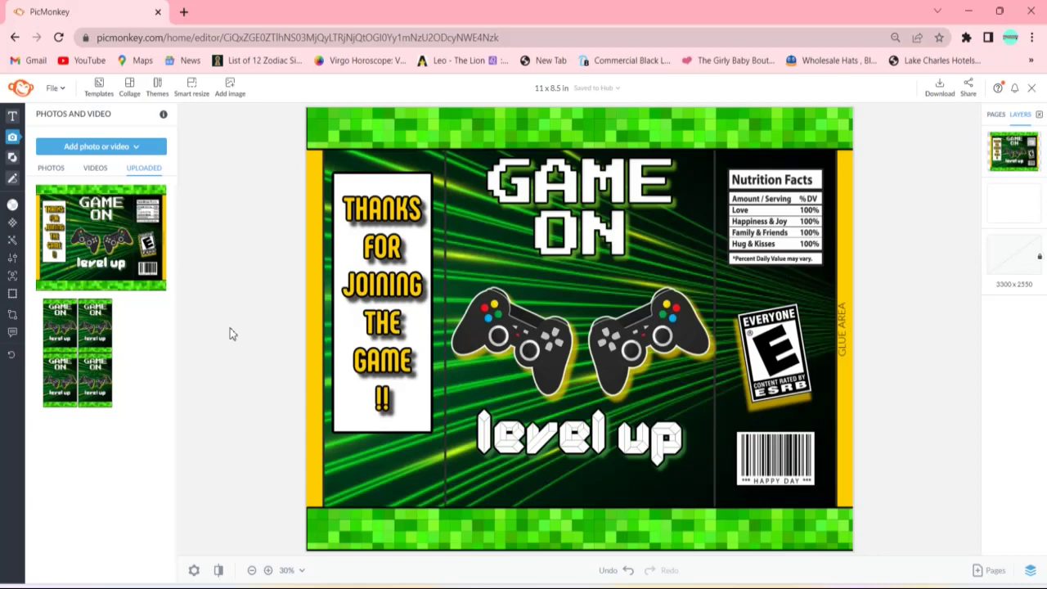
# Add a text layer above the game controllers in the Luckiest Guy font, coloured yellow #ffce00.
pyautogui.click(25, 119)
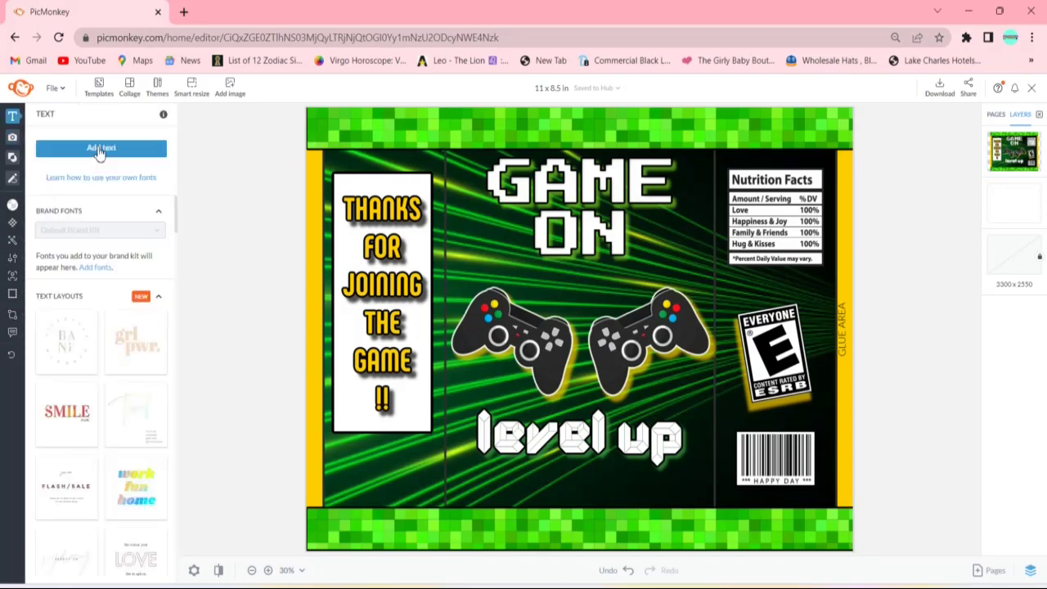
pyautogui.click(98, 149)
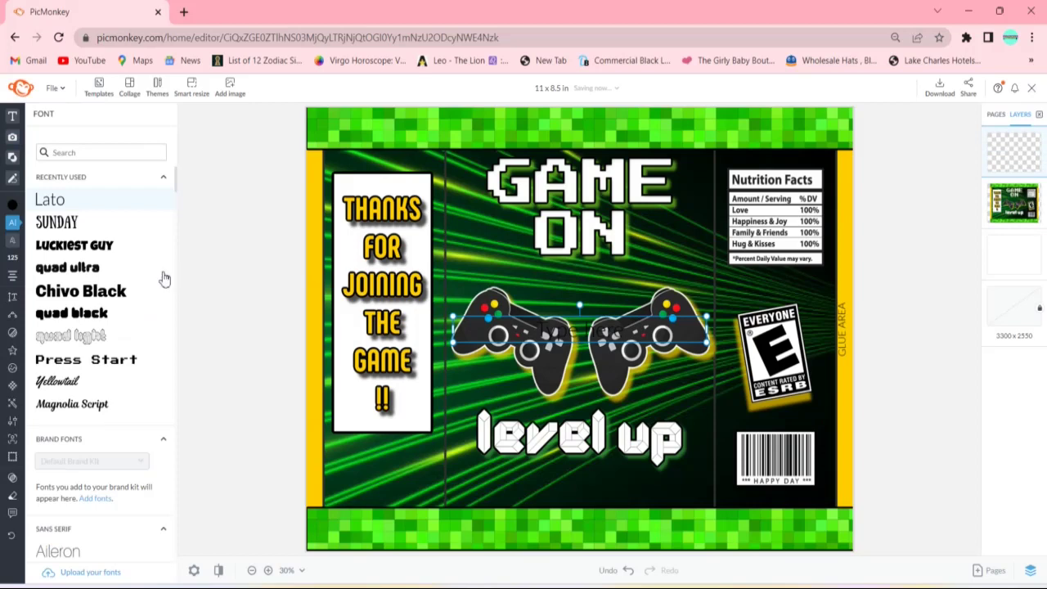
pyautogui.click(127, 251)
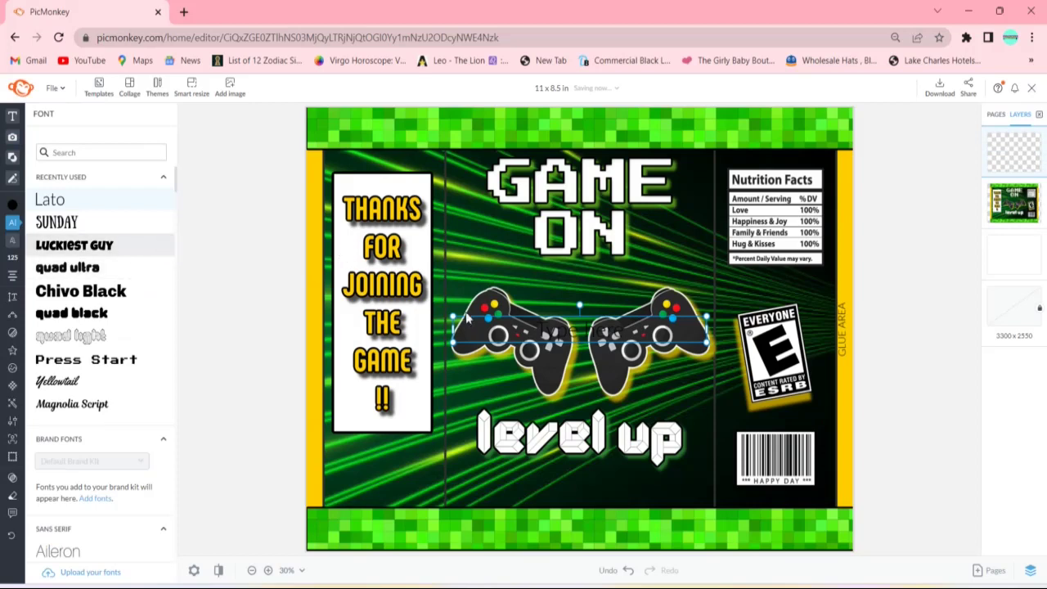
pyautogui.moveTo(578, 338); pyautogui.dragTo(578, 291)
pyautogui.click(12, 205)
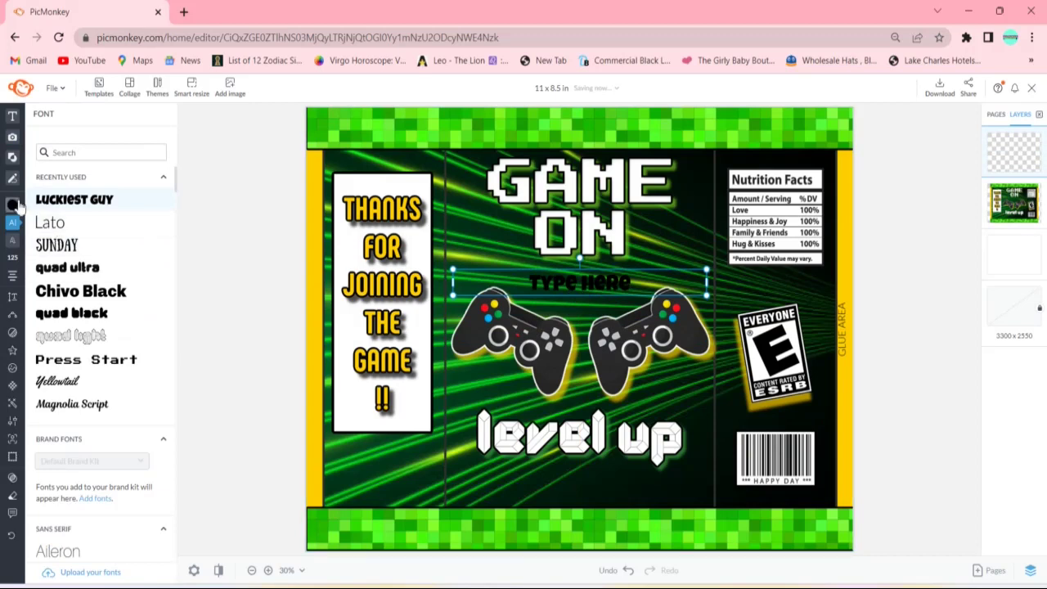
pyautogui.click(134, 338)
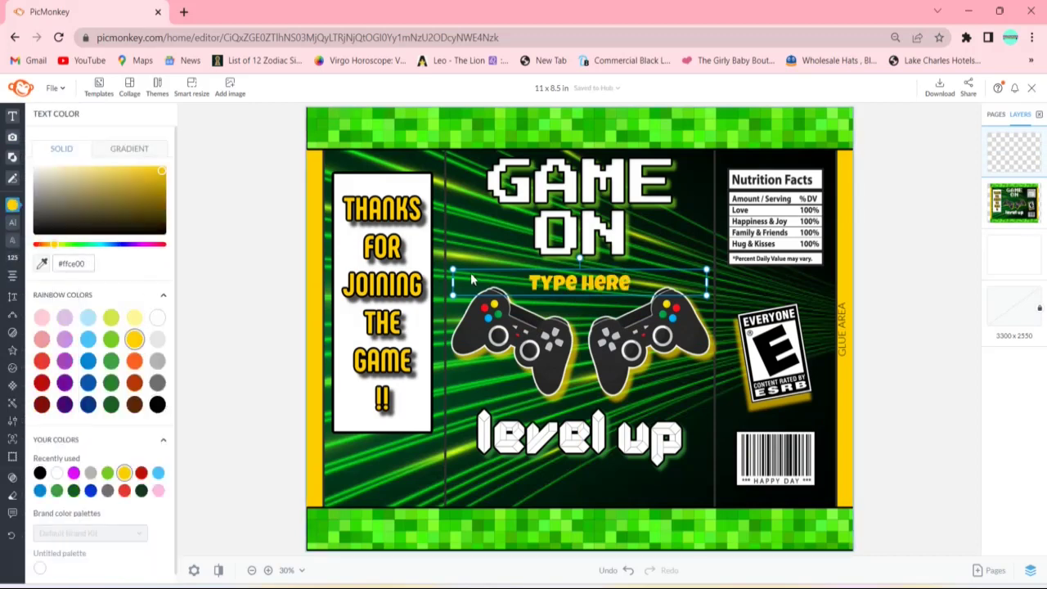
# Replace the placeholder text above the controllers with the child's first name in capital letters.
pyautogui.doubleClick(613, 284)
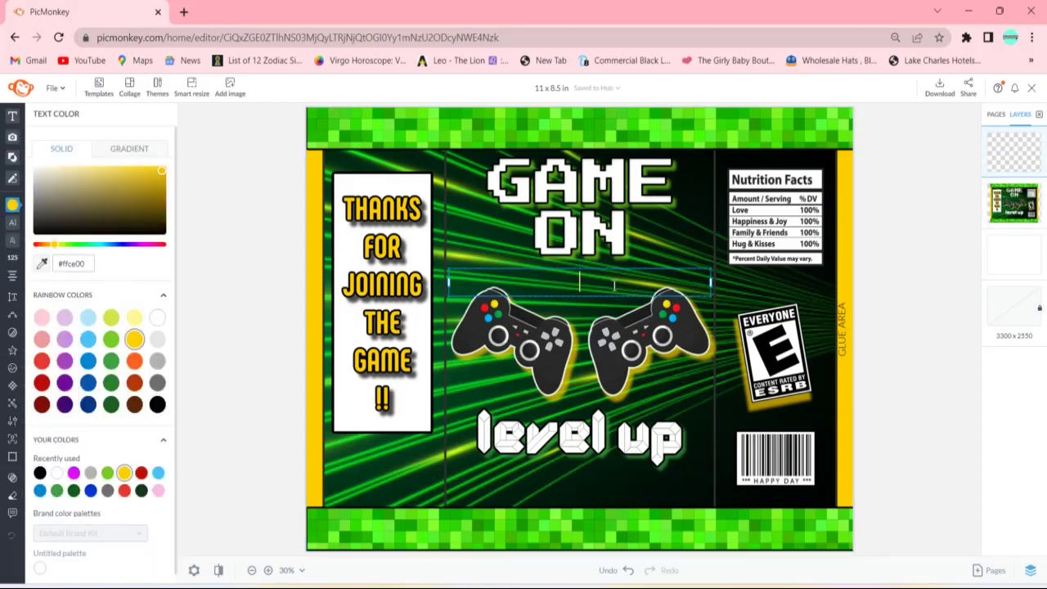
pyautogui.write('An')
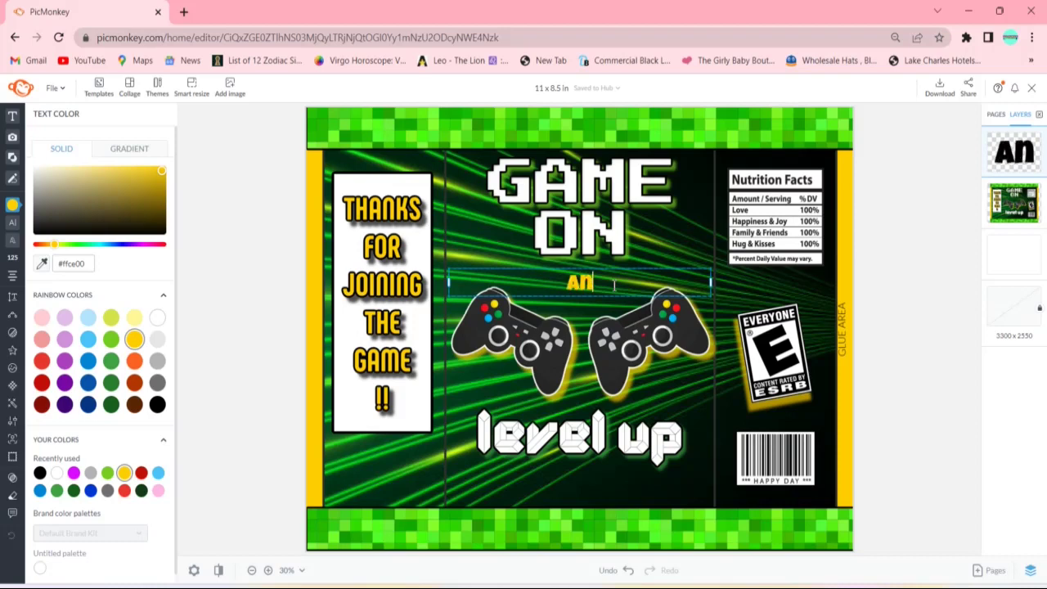
pyautogui.press('BackSpace')
pyautogui.write('NDE')
pyautogui.press('BackSpace')
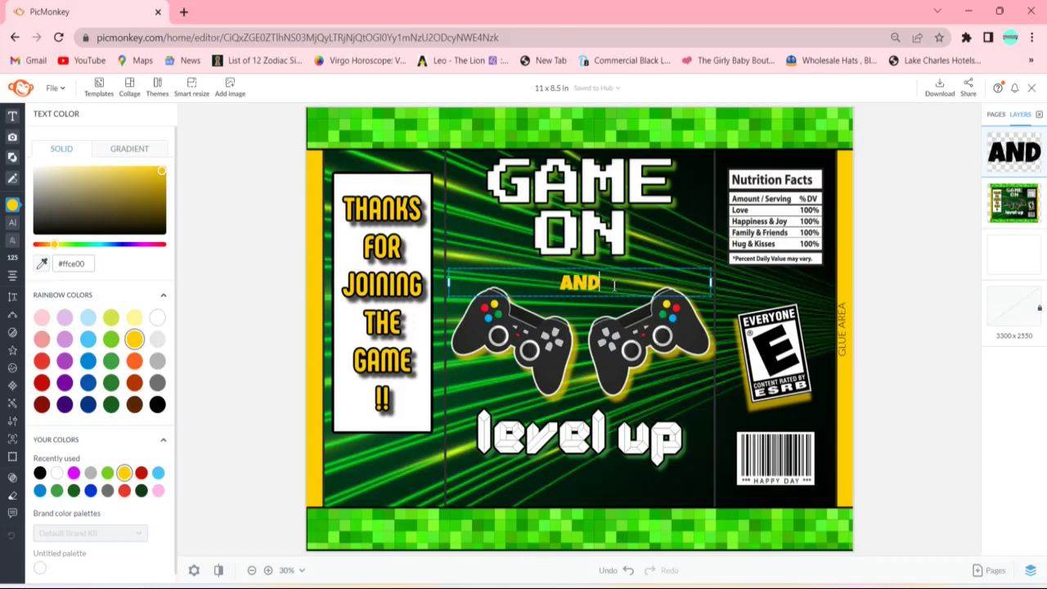
pyautogui.write('RE')
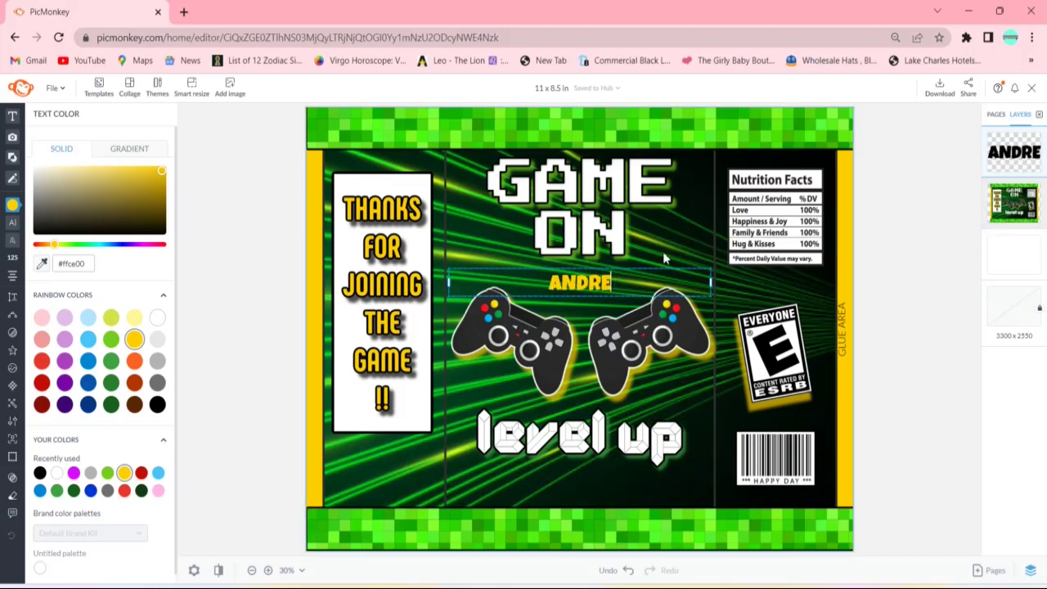
pyautogui.press('Escape')
# Narrow the name's text box, enlarge the text to about size 290 and centre it under GAME ON.
pyautogui.moveTo(711, 282); pyautogui.dragTo(617, 282)
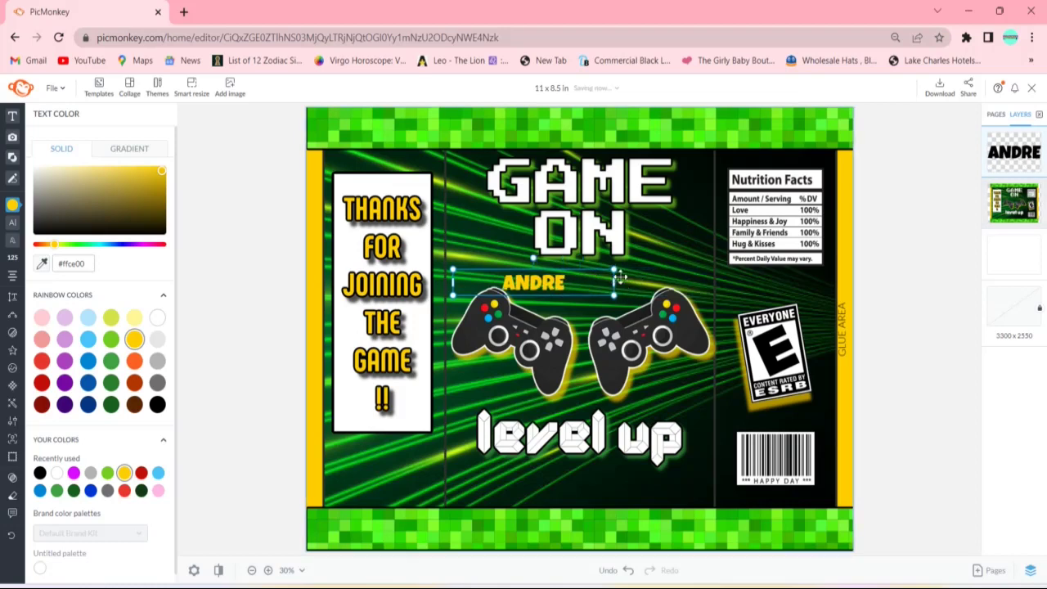
pyautogui.moveTo(615, 272); pyautogui.dragTo(822, 177)
pyautogui.moveTo(728, 244); pyautogui.dragTo(675, 268)
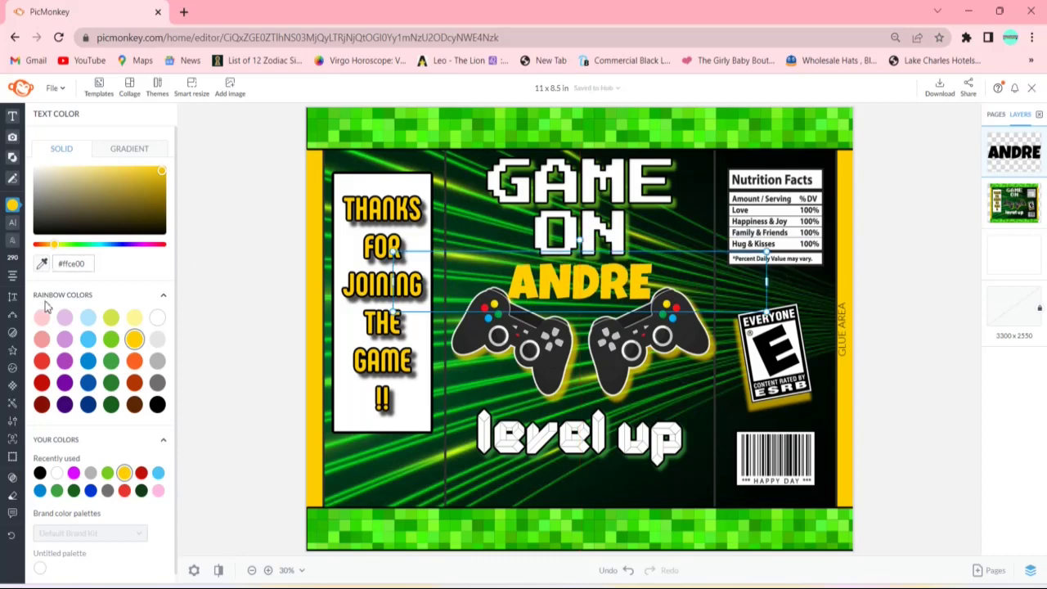
# Give the name text a black outline, #000000.
pyautogui.click(17, 332)
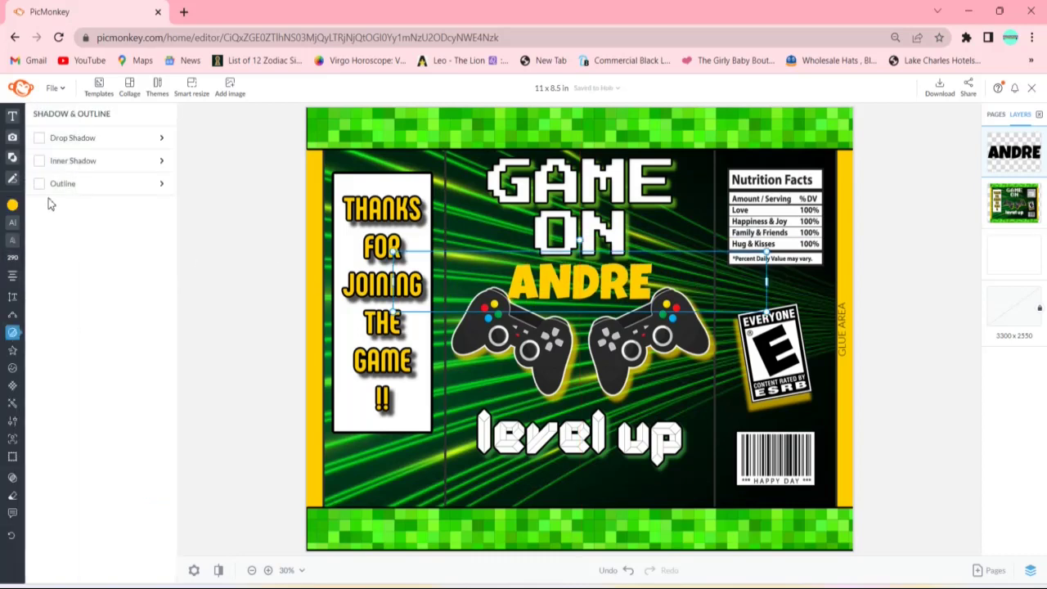
pyautogui.click(39, 184)
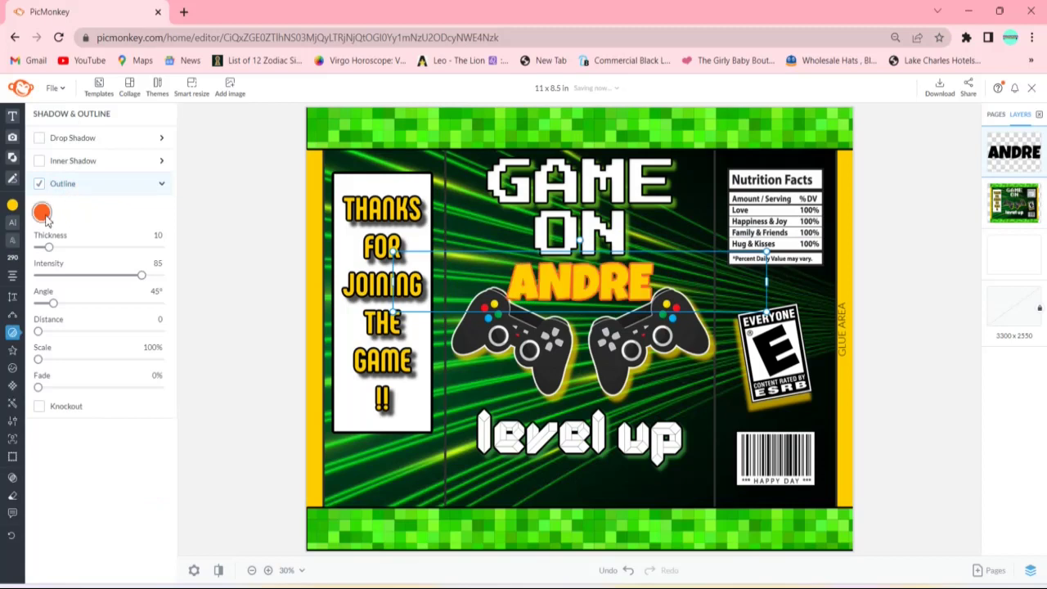
pyautogui.click(42, 214)
pyautogui.click(189, 390)
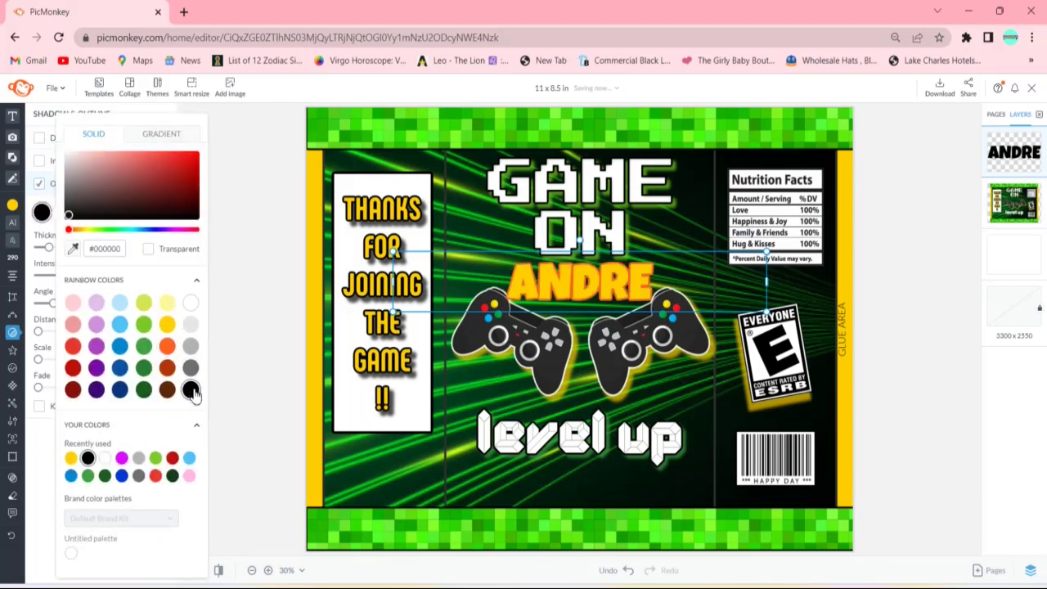
pyautogui.click(226, 396)
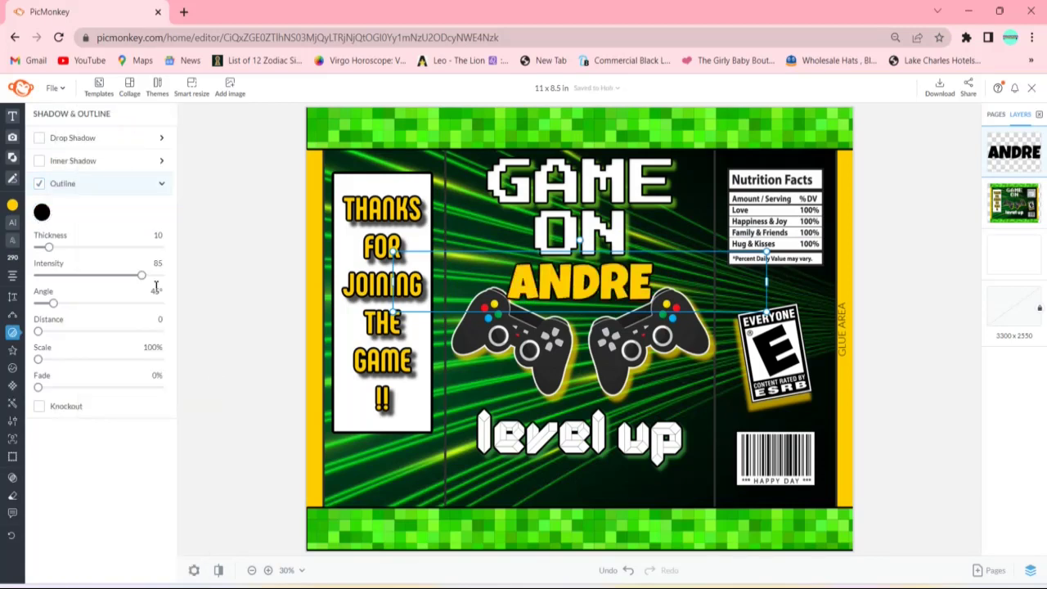
# Add a drop shadow to the name text and fit it at about size 273, centred under GAME ON.
pyautogui.click(44, 141)
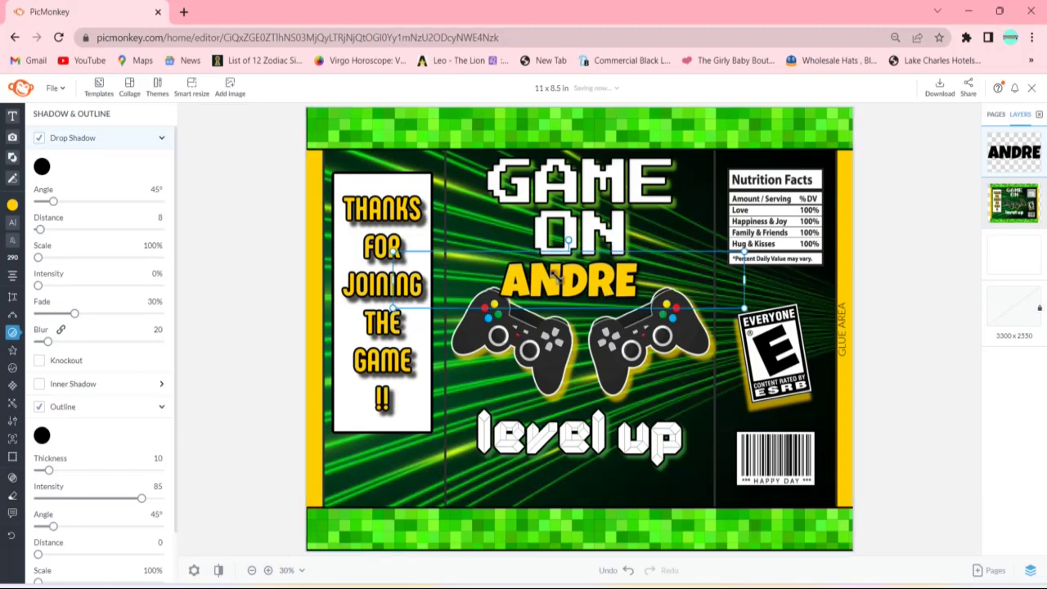
pyautogui.moveTo(559, 277); pyautogui.dragTo(572, 276)
pyautogui.click(585, 348)
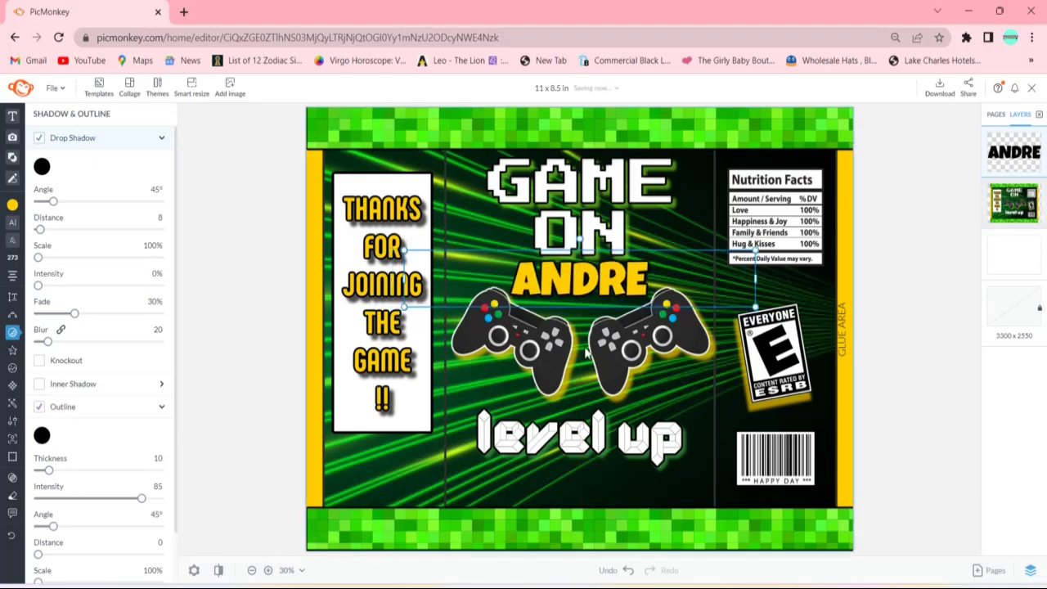
# Add a second text layer reading 10, centred just below the level up lettering.
pyautogui.click(20, 120)
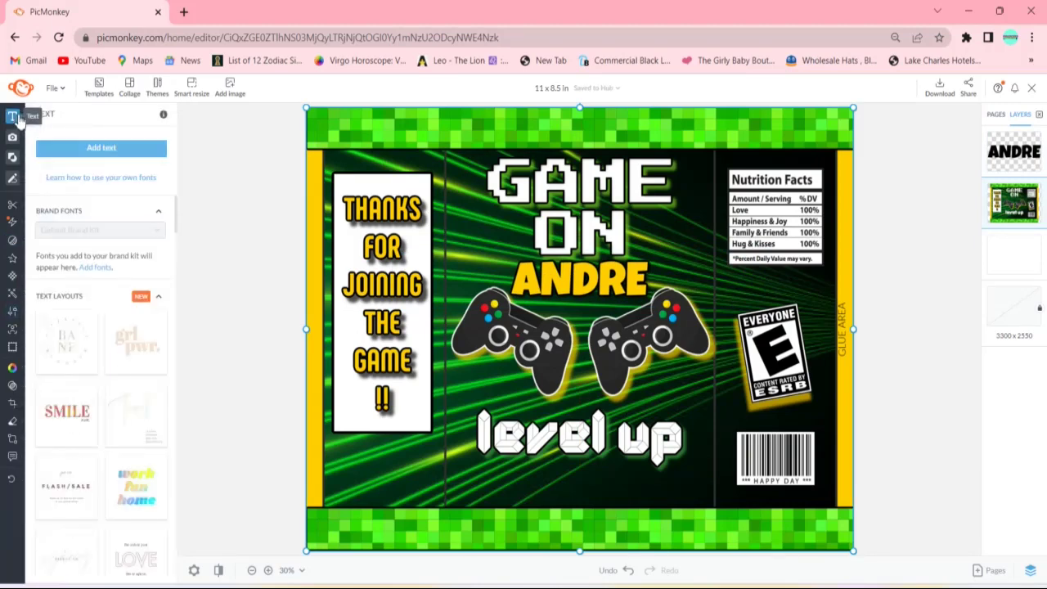
pyautogui.click(101, 145)
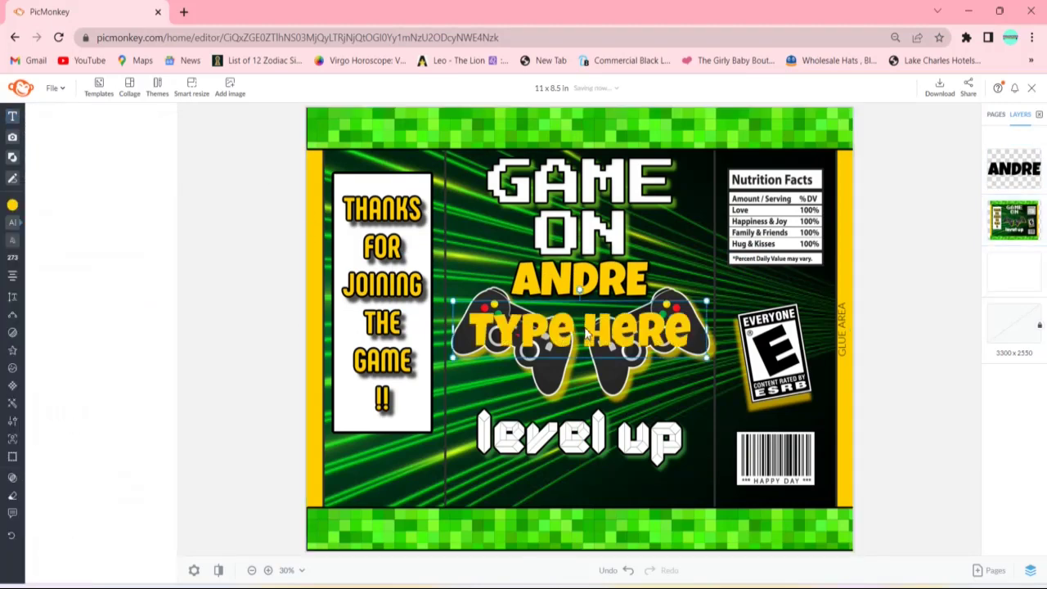
pyautogui.moveTo(579, 448); pyautogui.dragTo(578, 474)
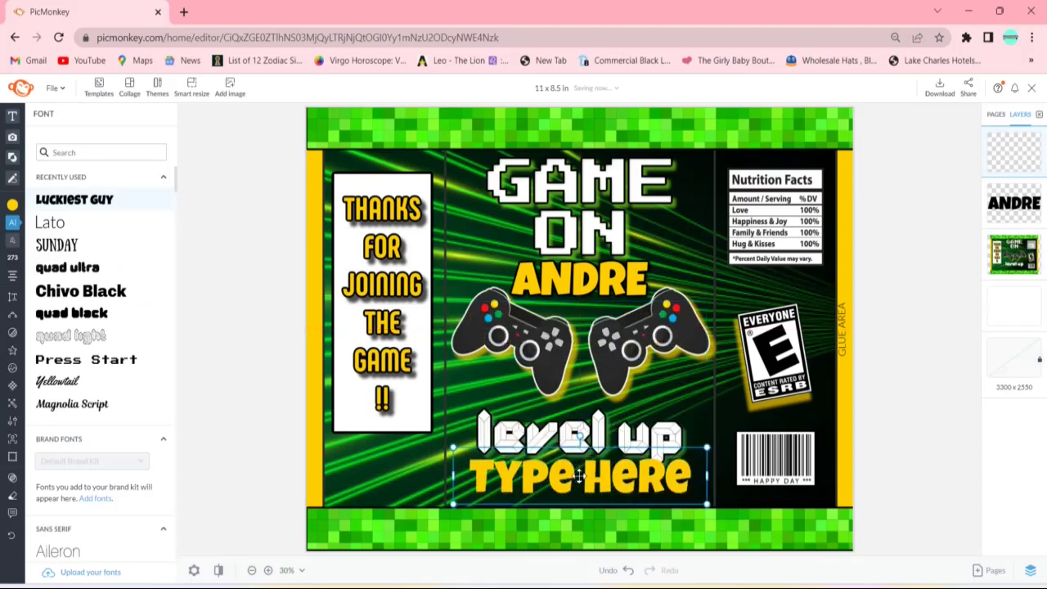
pyautogui.doubleClick(579, 475)
pyautogui.press('BackSpace')
pyautogui.write('1')
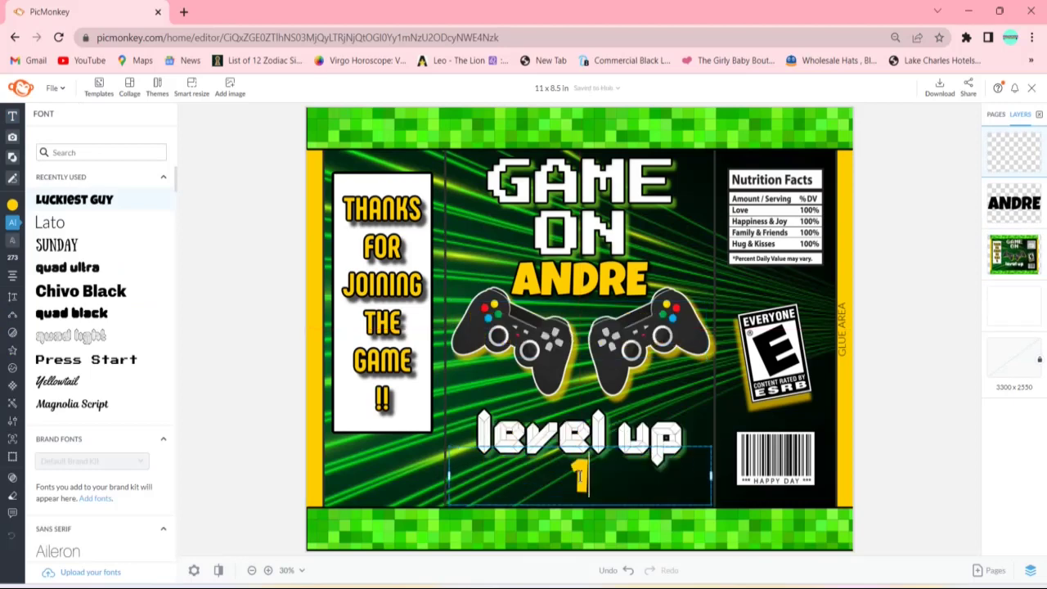
pyautogui.write('0')
pyautogui.moveTo(594, 471); pyautogui.dragTo(595, 481)
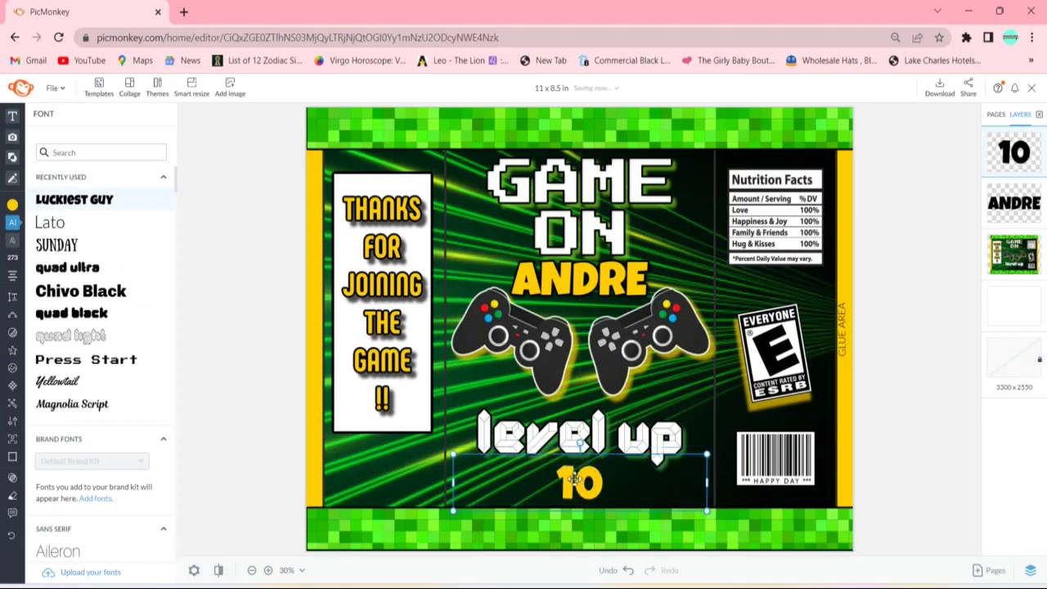
# Give the number 10 a black outline and a drop shadow.
pyautogui.click(13, 332)
pyautogui.click(55, 187)
pyautogui.click(41, 212)
pyautogui.click(190, 387)
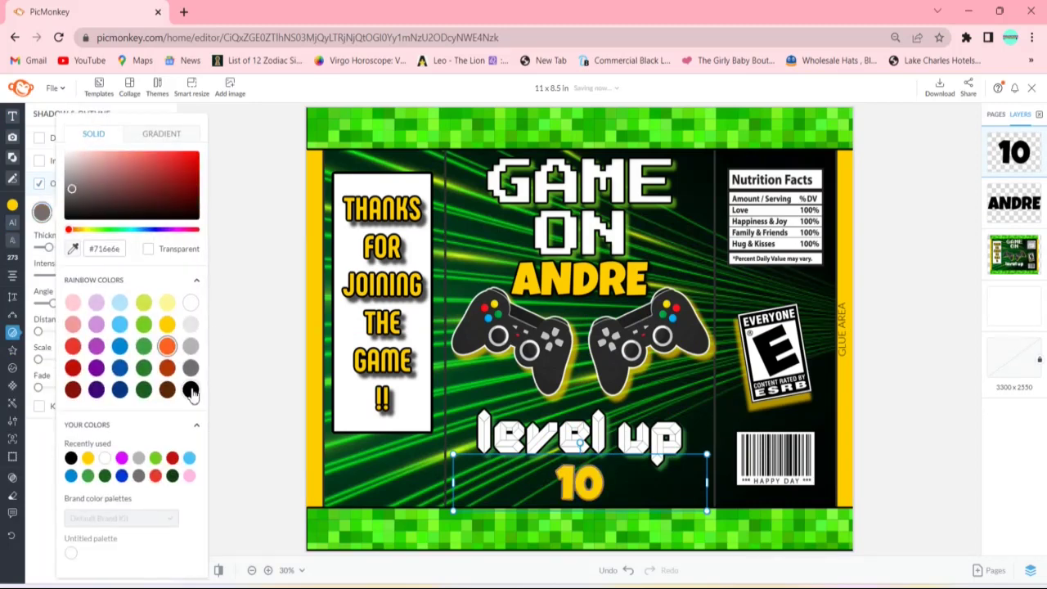
pyautogui.click(234, 397)
pyautogui.click(39, 139)
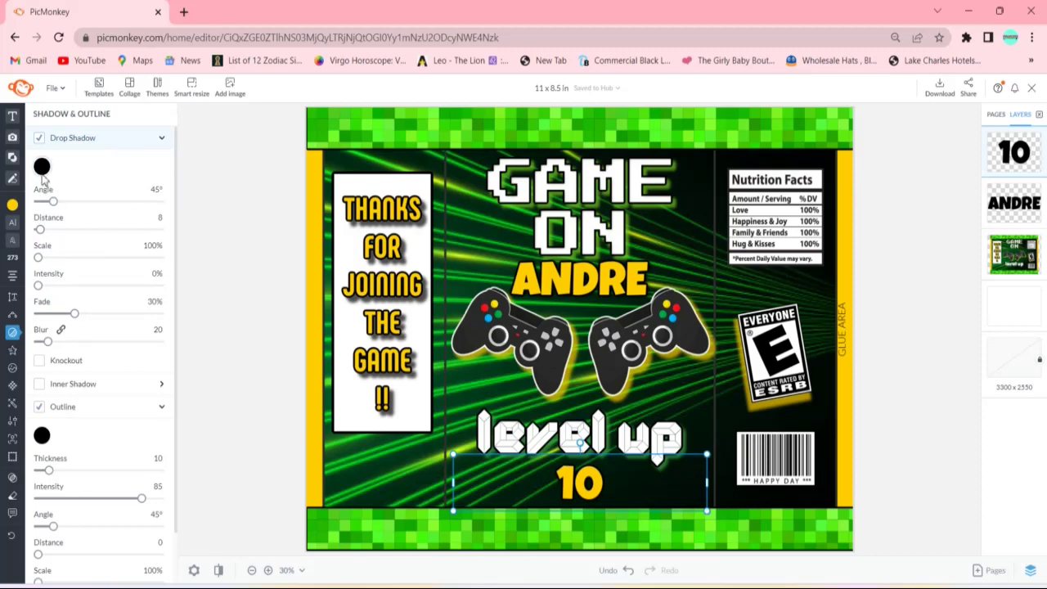
# Change the number 10's drop shadow color to yellow, #ffce00, and raise the shadow distance to about 13.
pyautogui.click(42, 168)
pyautogui.click(169, 325)
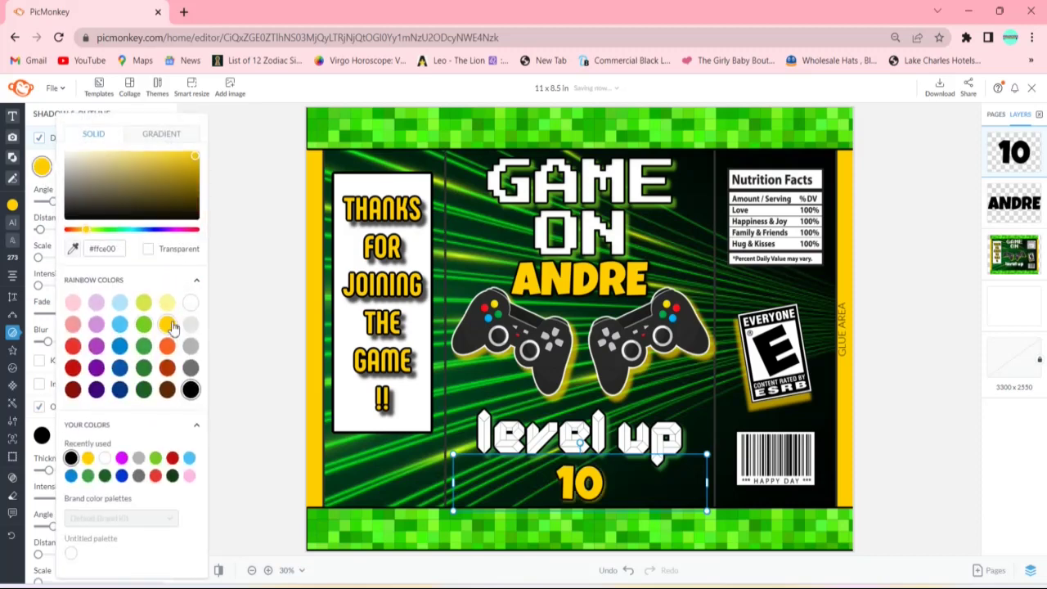
pyautogui.click(220, 340)
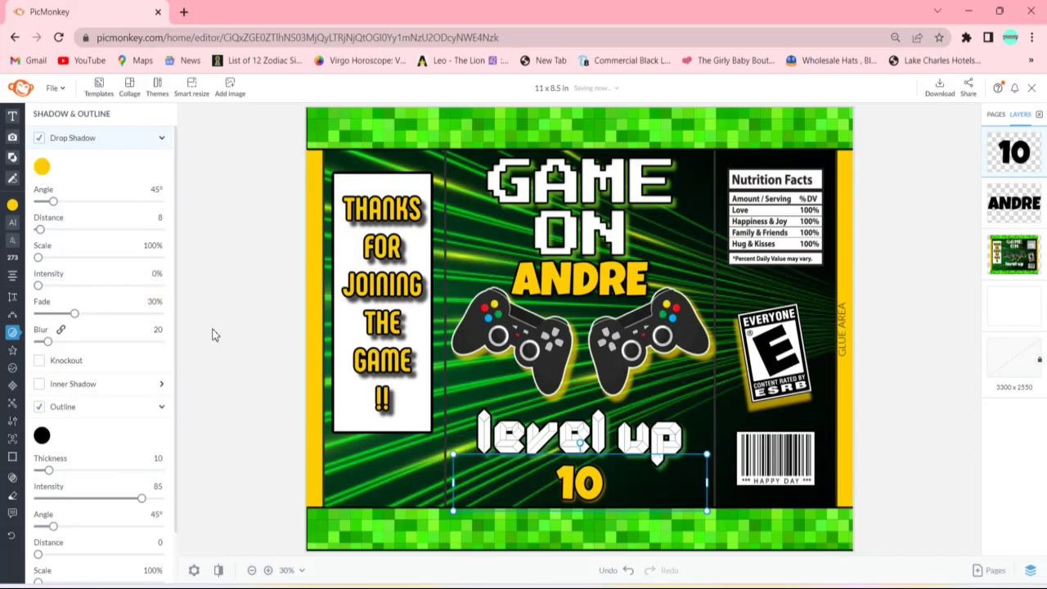
pyautogui.moveTo(65, 227)
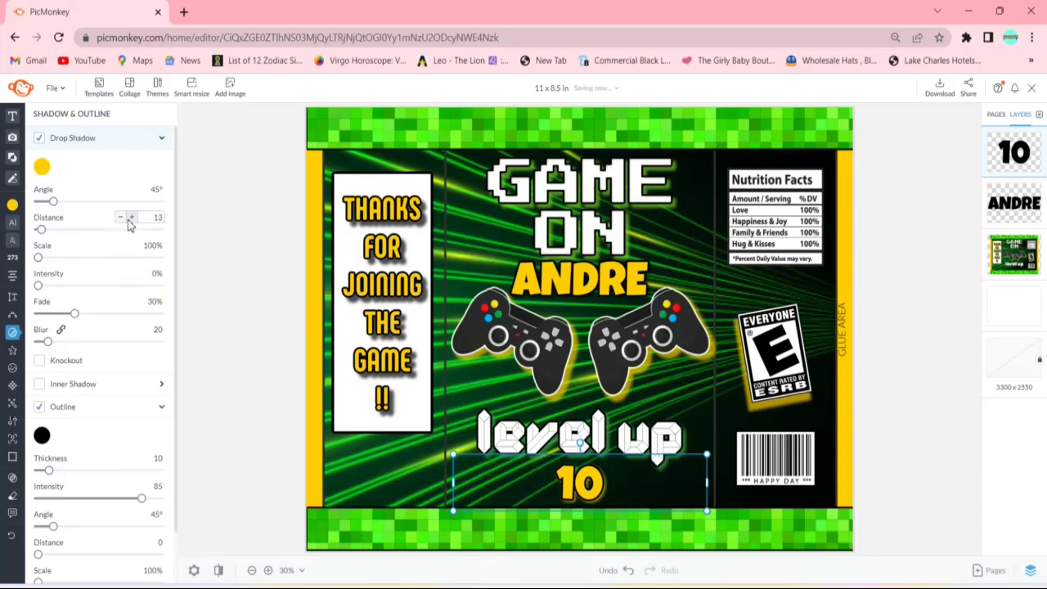
# Change the name text's drop shadow color to the same yellow and increase its shadow distance slightly.
pyautogui.click(601, 280)
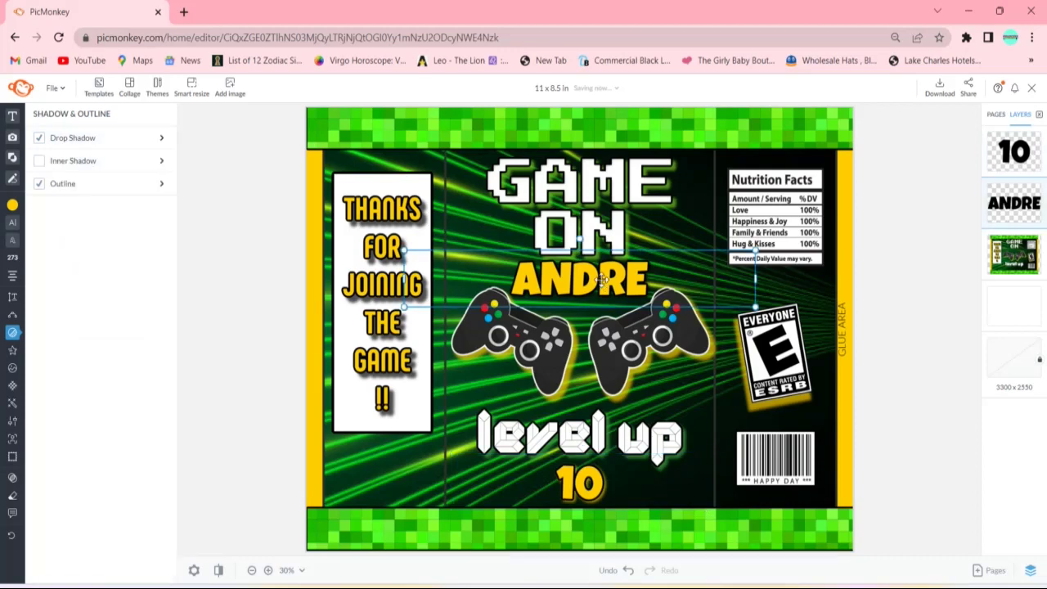
pyautogui.click(143, 141)
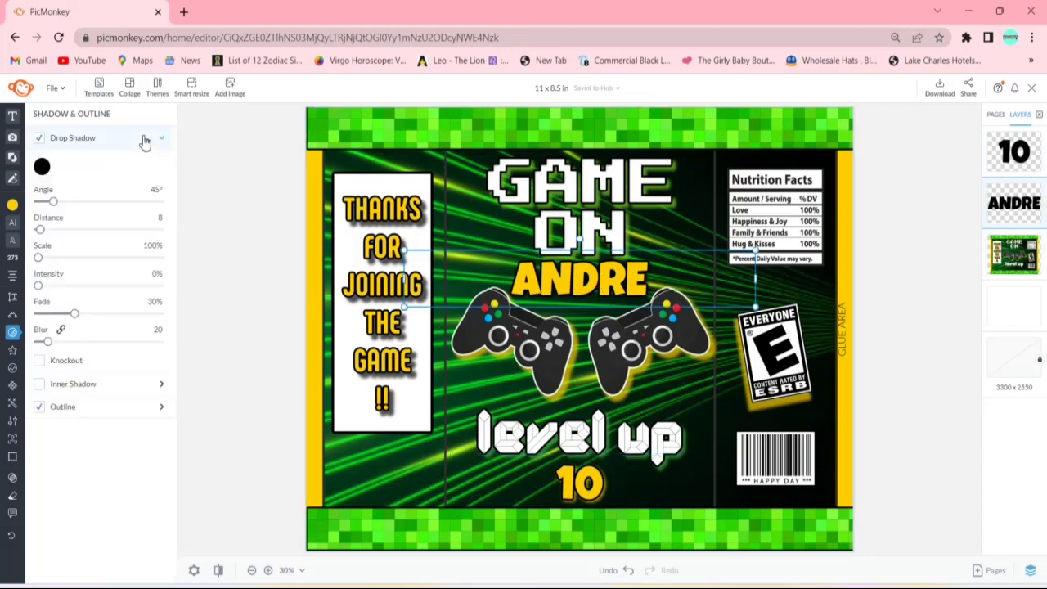
pyautogui.click(42, 167)
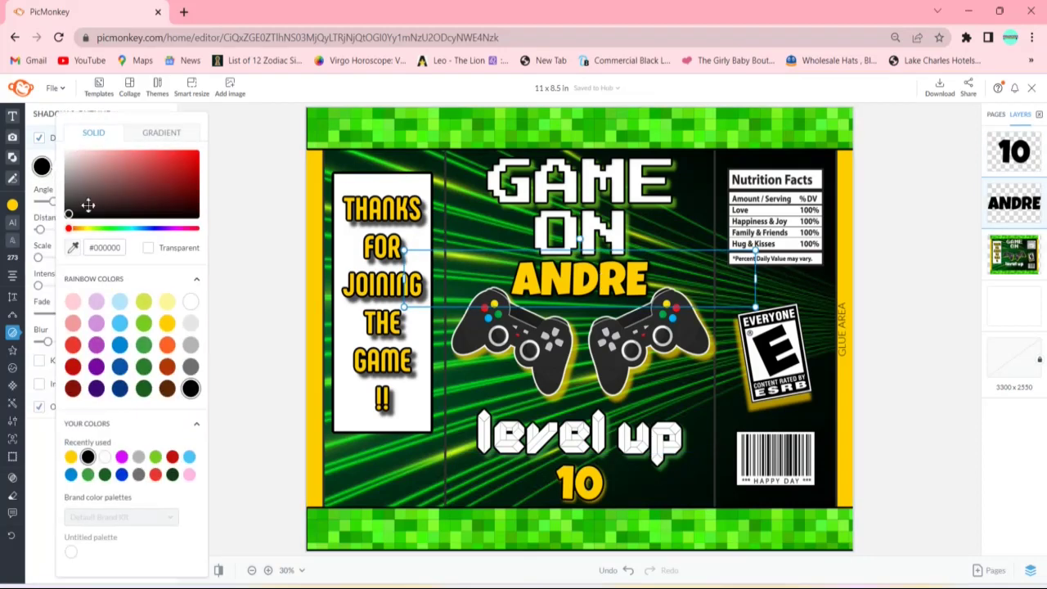
pyautogui.click(167, 322)
pyautogui.click(237, 354)
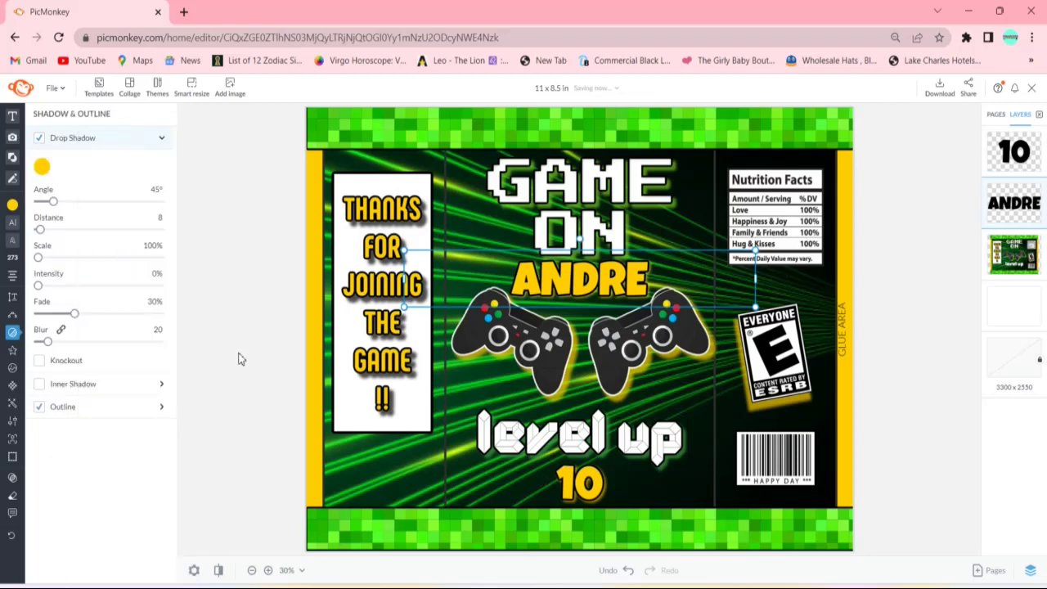
pyautogui.moveTo(141, 223)
pyautogui.click(131, 219)
# Deselect the artwork and open the web download options and file type choices for the finished chip bag label.
pyautogui.click(422, 462)
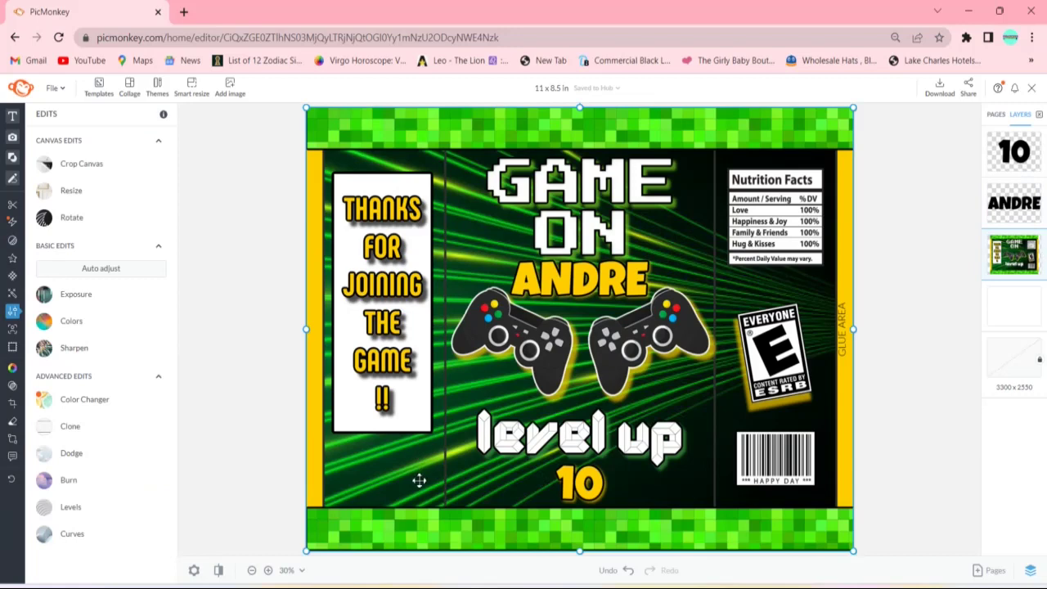
pyautogui.click(248, 401)
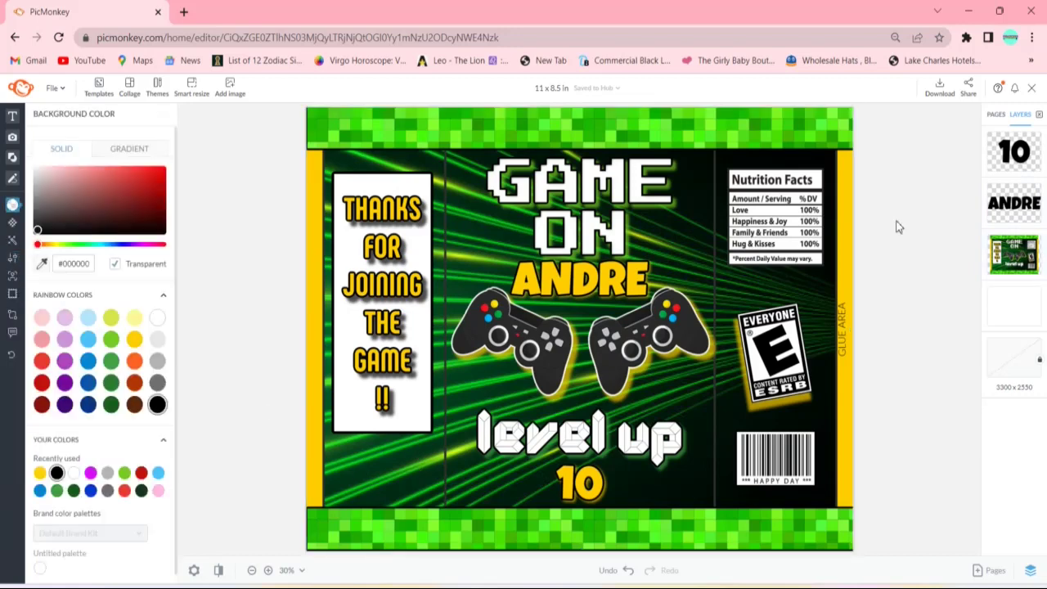
pyautogui.click(941, 92)
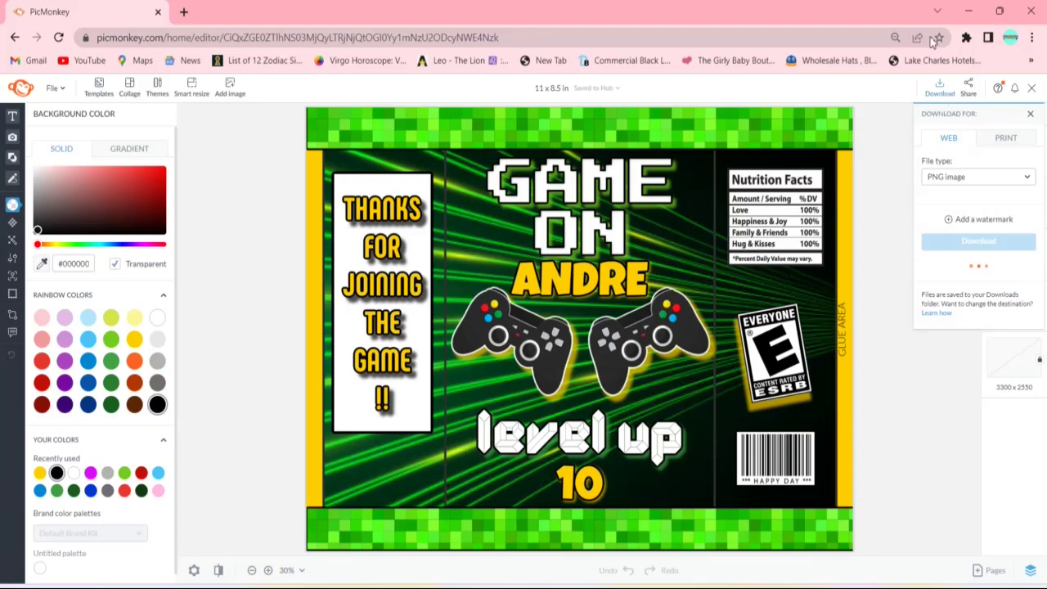
pyautogui.click(972, 180)
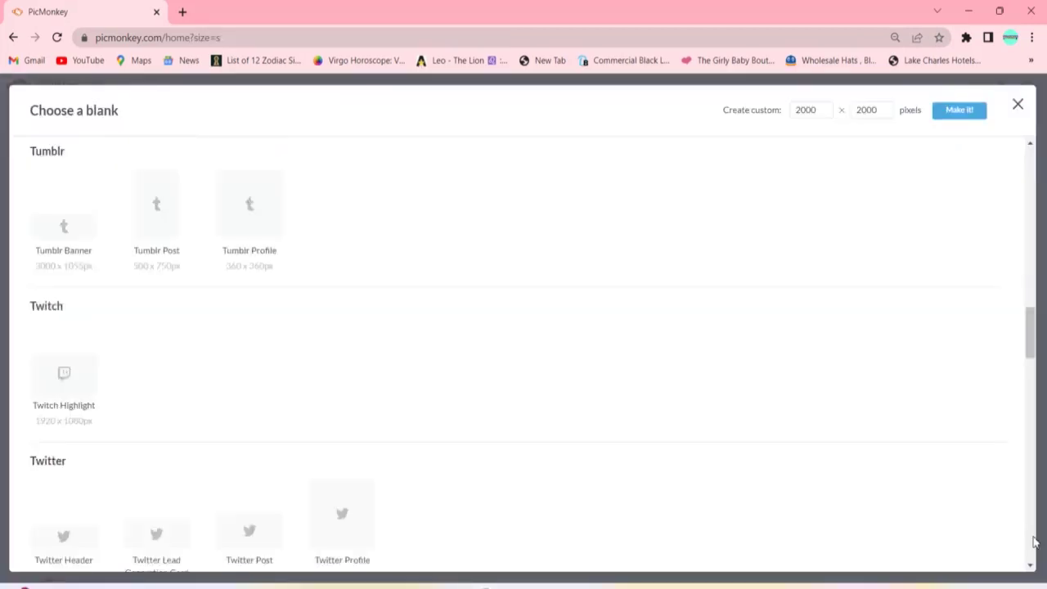
# Create a new blank 8.5 x 11 in canvas from the print sizes.
pyautogui.scroll(-5, 1033, 542)
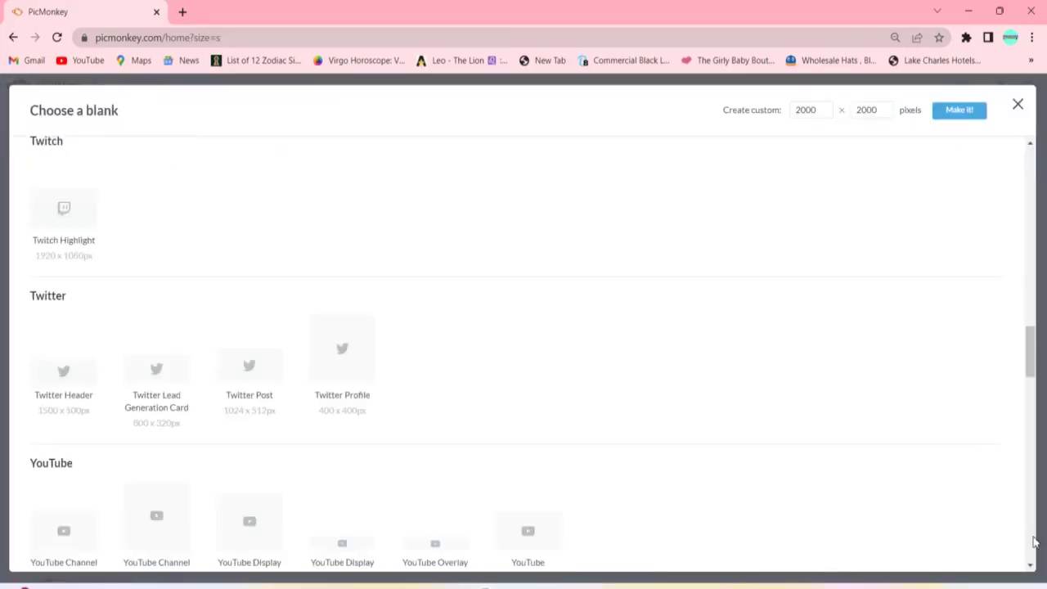
pyautogui.scroll(-5, 1033, 542)
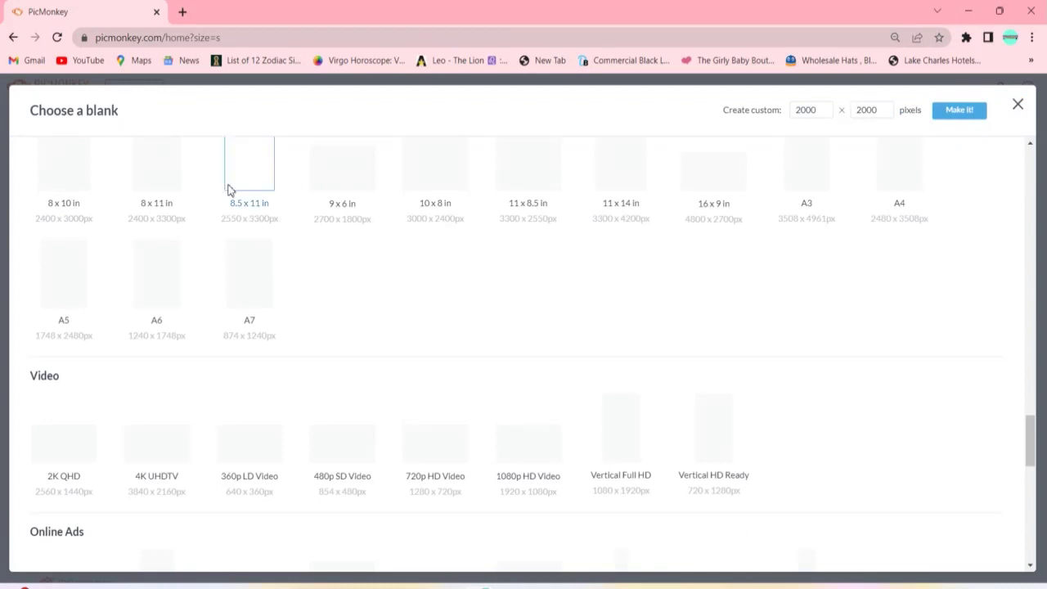
pyautogui.click(254, 180)
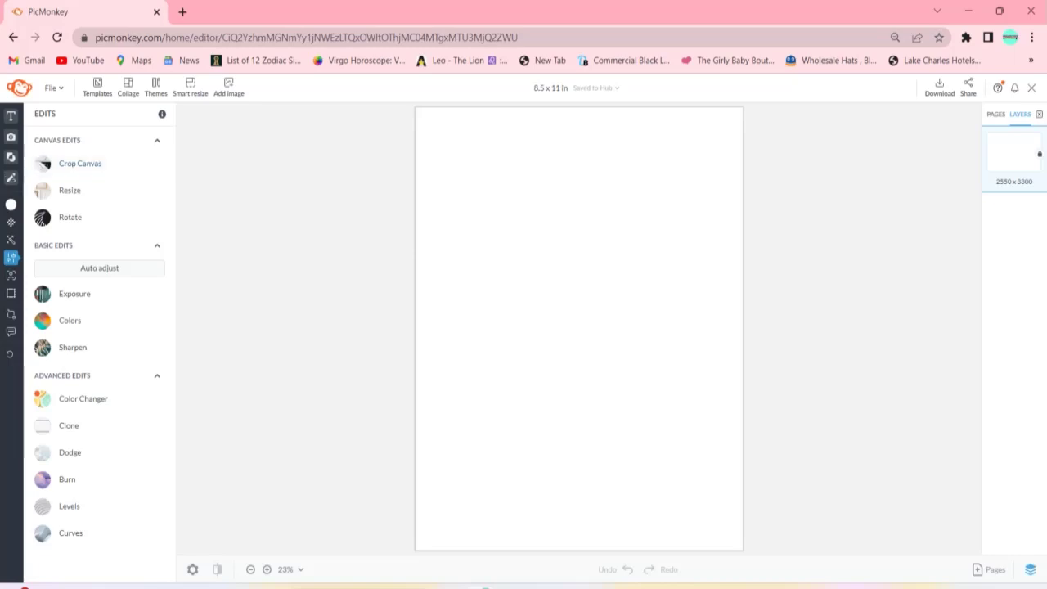
# Add the uploaded image with four GAME ON labels to the blank canvas so it fills the page.
pyautogui.moveTo(27, 208)
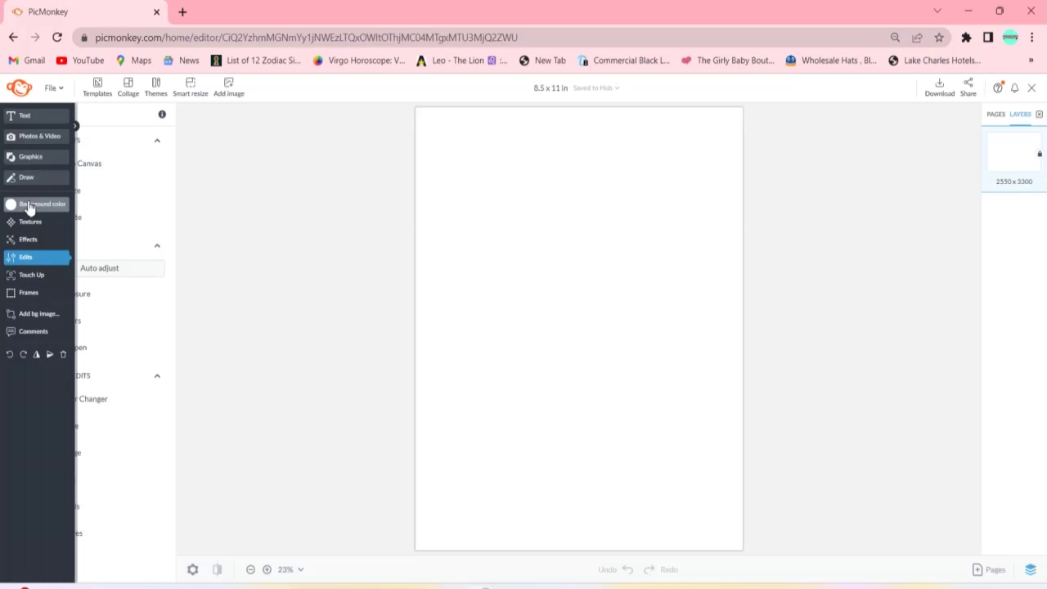
pyautogui.click(33, 139)
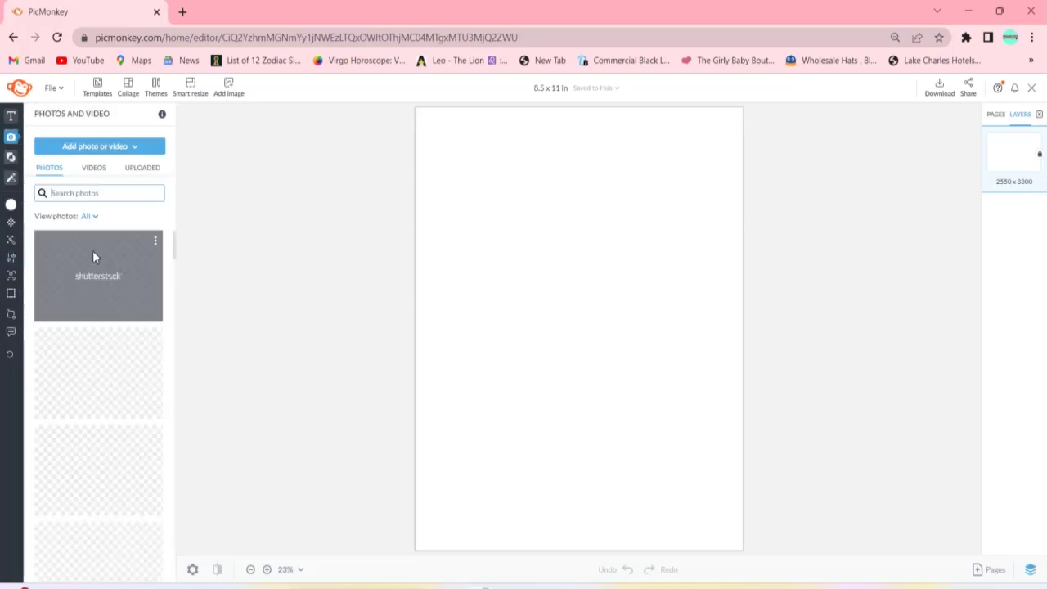
pyautogui.click(143, 167)
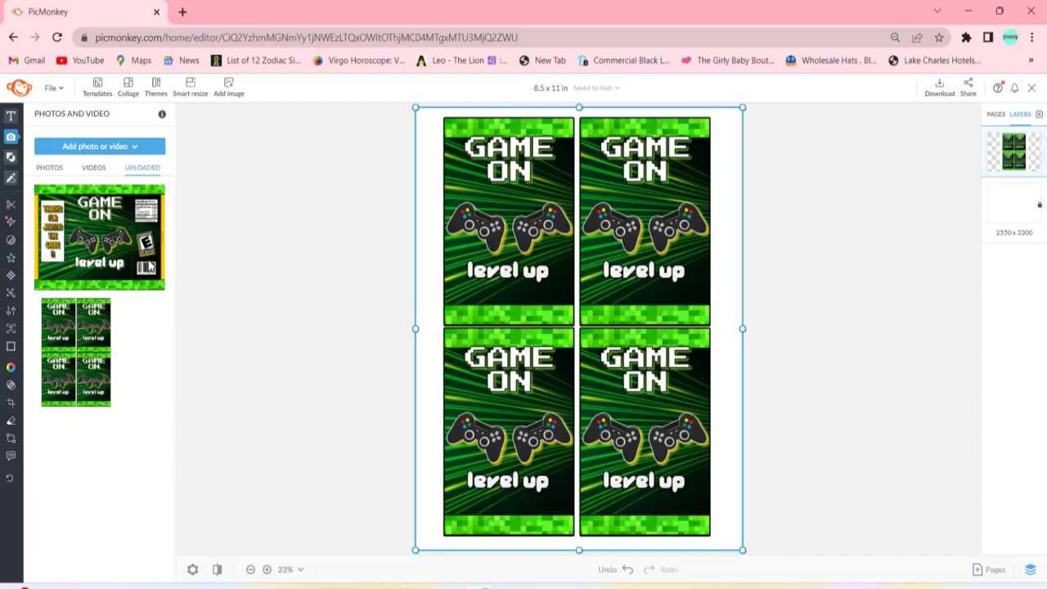
# Add a text layer with the child's name at size 215 and place it under GAME ON on the upper-left label.
pyautogui.click(15, 119)
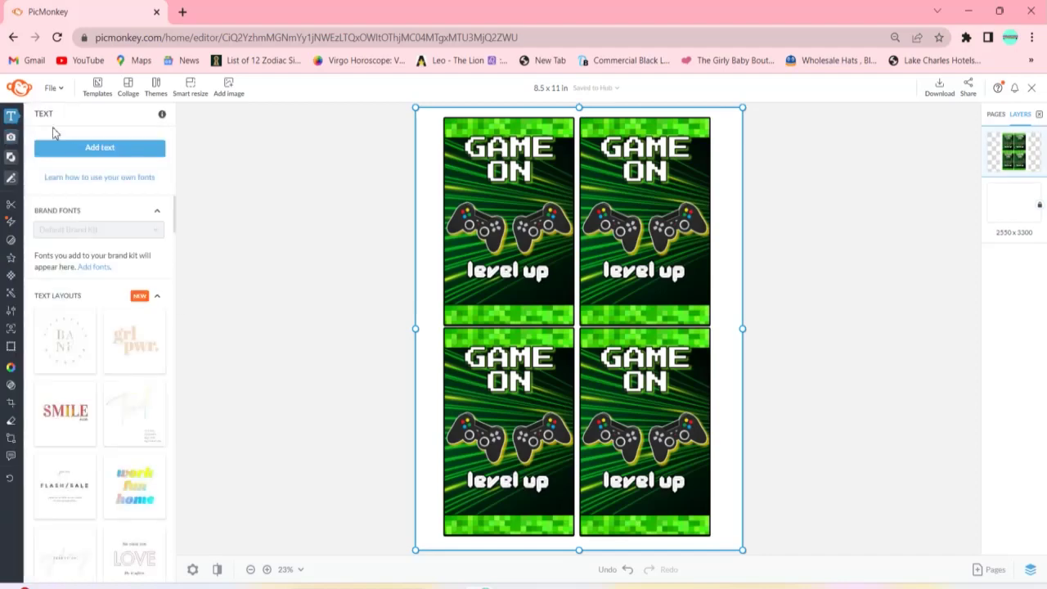
pyautogui.click(87, 149)
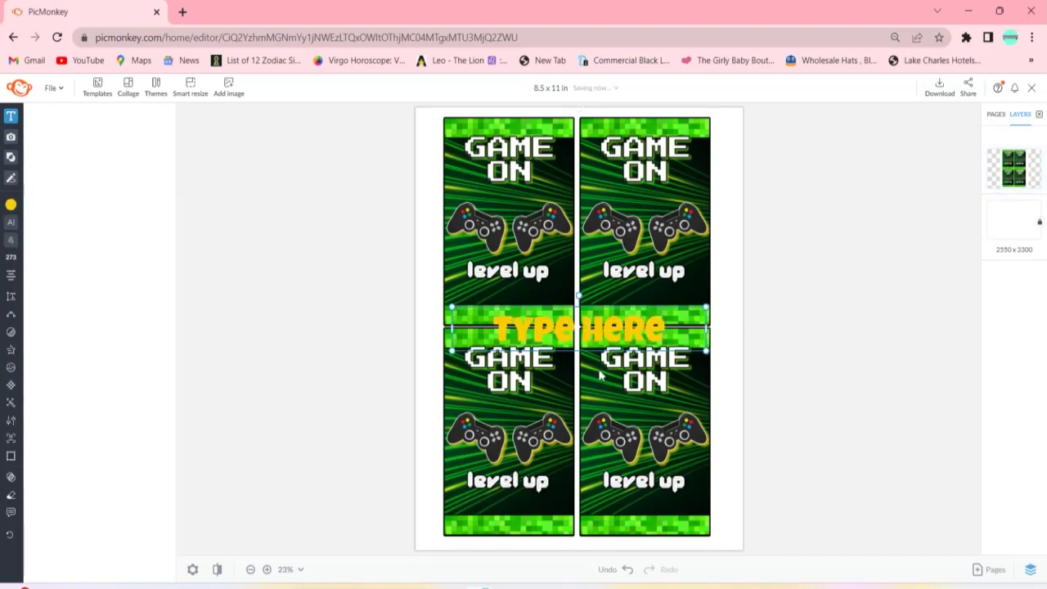
pyautogui.click(587, 332)
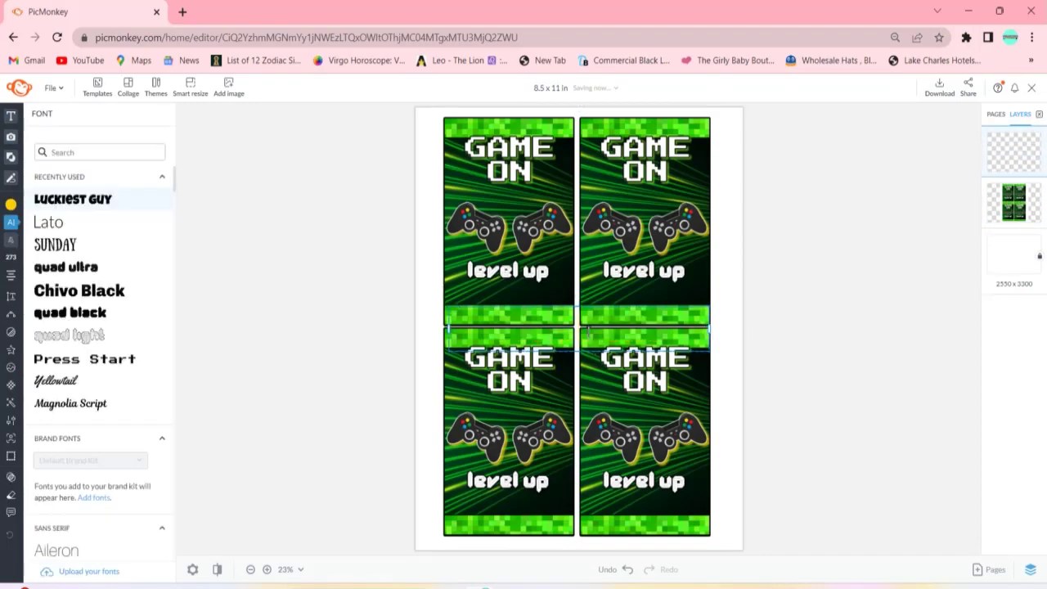
pyautogui.write('AND')
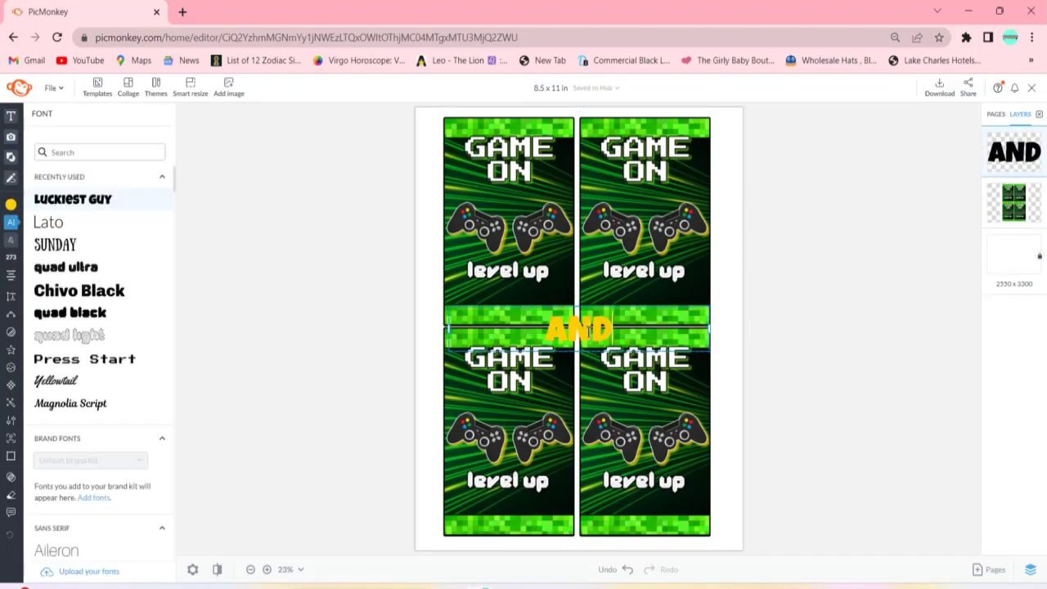
pyautogui.write('RE')
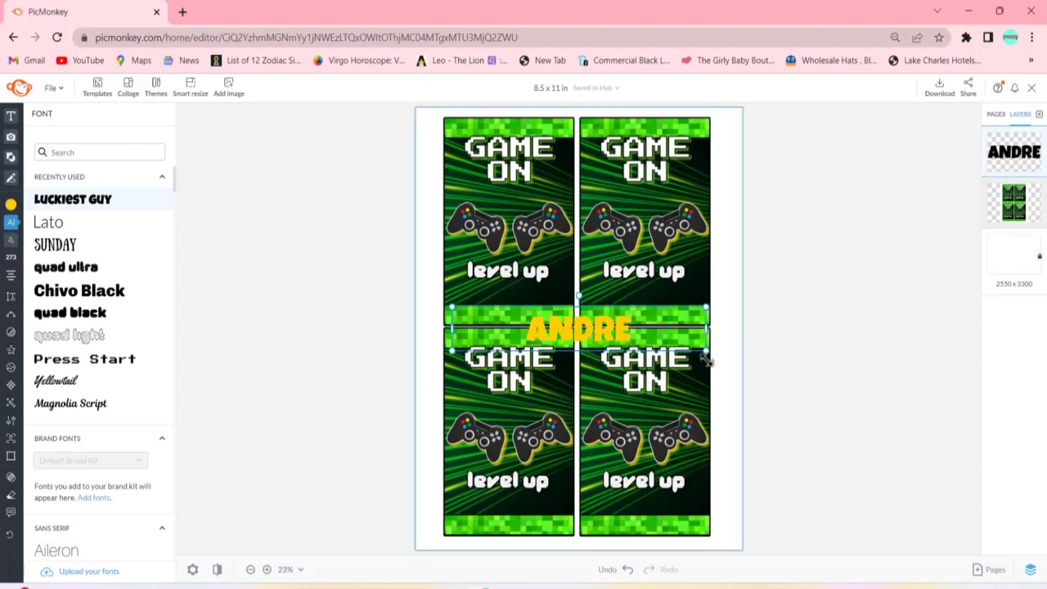
pyautogui.moveTo(712, 354); pyautogui.dragTo(651, 339)
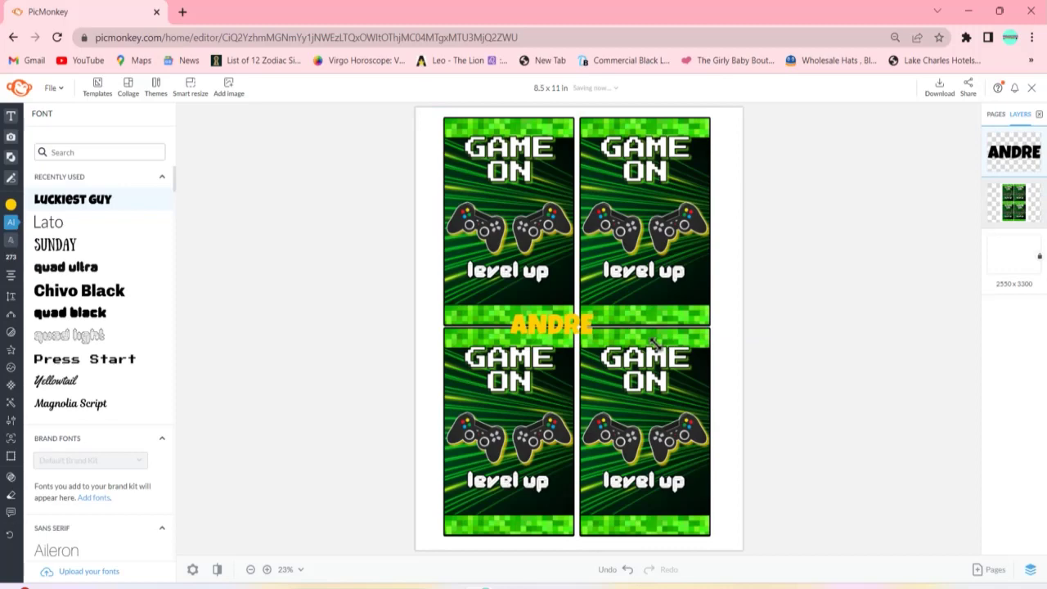
pyautogui.moveTo(585, 336); pyautogui.dragTo(539, 199)
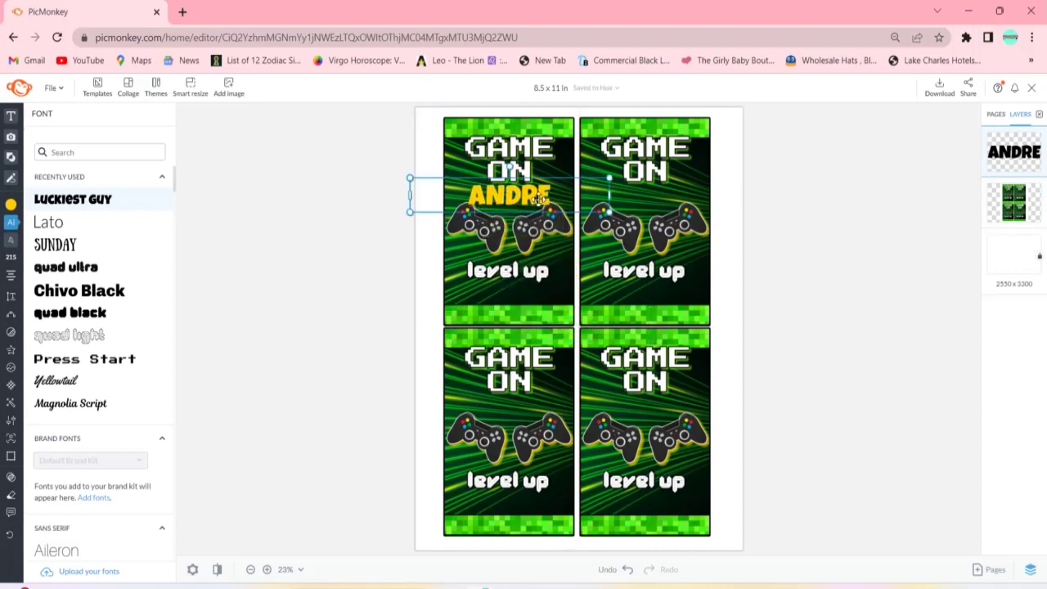
# Give the name on the upper-left label a black outline, #000000.
pyautogui.click(13, 335)
pyautogui.click(52, 185)
pyautogui.click(41, 211)
pyautogui.click(189, 389)
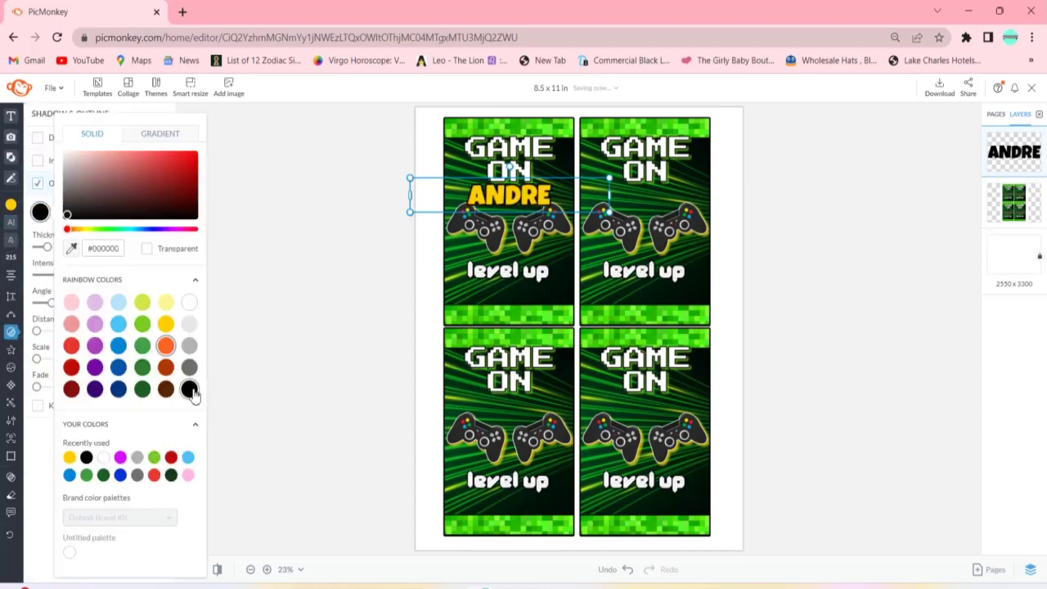
pyautogui.click(244, 413)
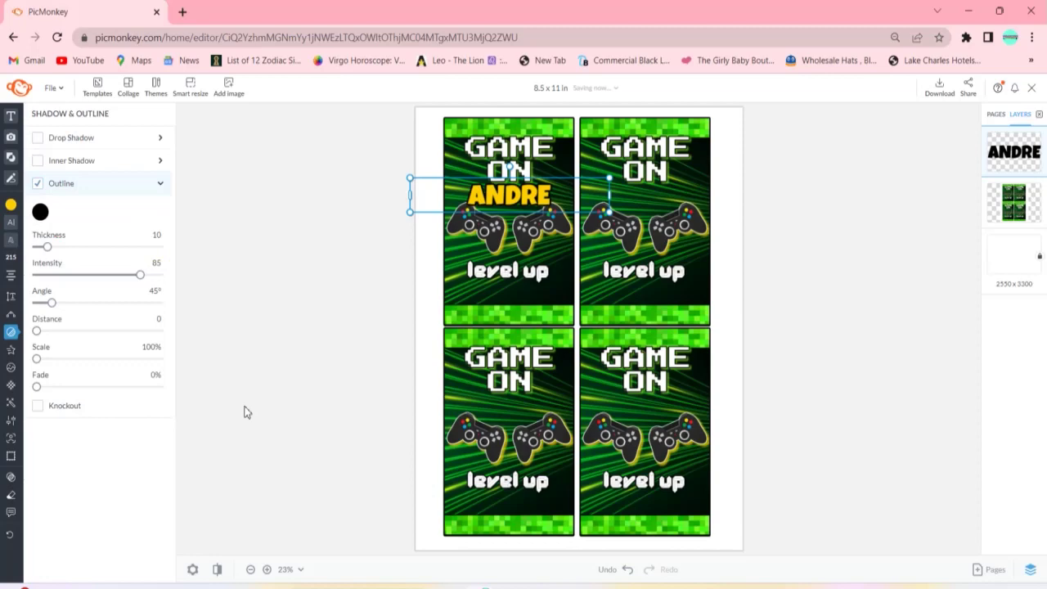
# Add a yellow drop shadow to the name on the upper-left label.
pyautogui.click(37, 139)
pyautogui.click(40, 168)
pyautogui.click(166, 324)
pyautogui.click(234, 350)
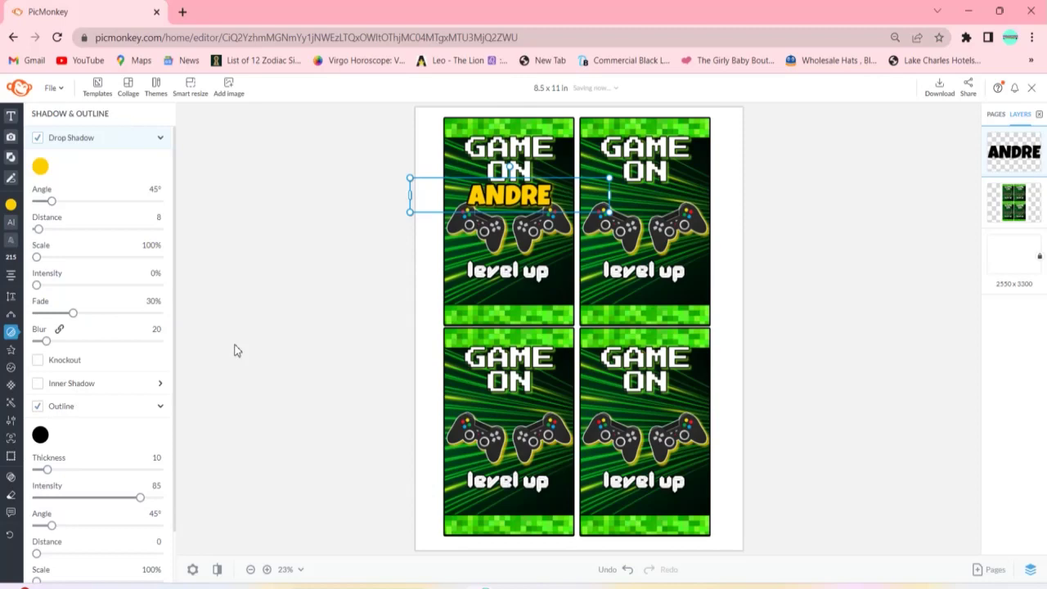
pyautogui.click(357, 290)
# Shrink the name to size 206 and recenter it between GAME ON and the controllers on the upper-left label.
pyautogui.click(492, 196)
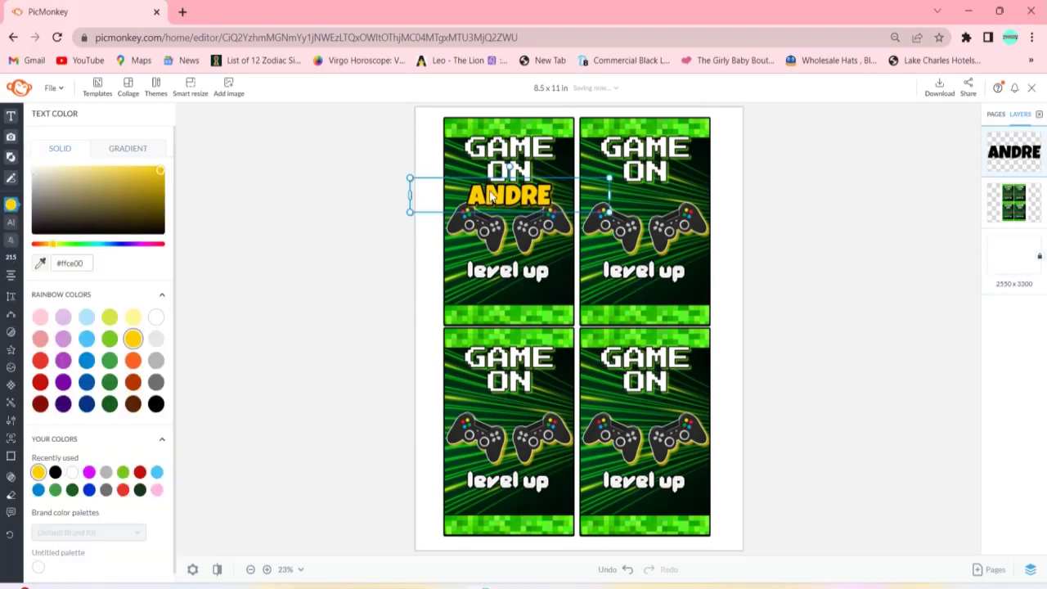
pyautogui.click(410, 213)
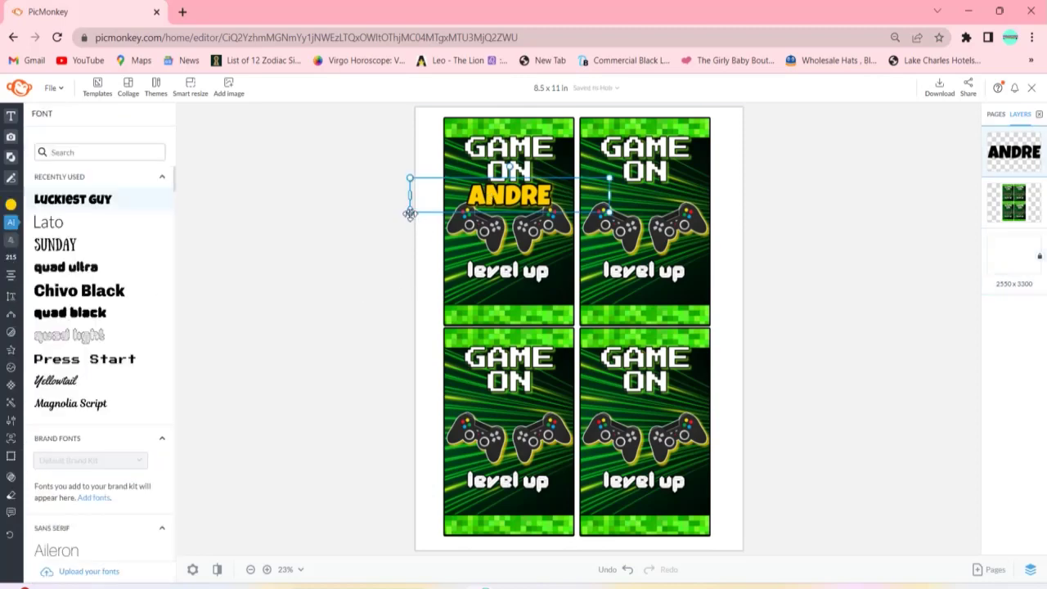
pyautogui.moveTo(410, 214); pyautogui.dragTo(416, 211)
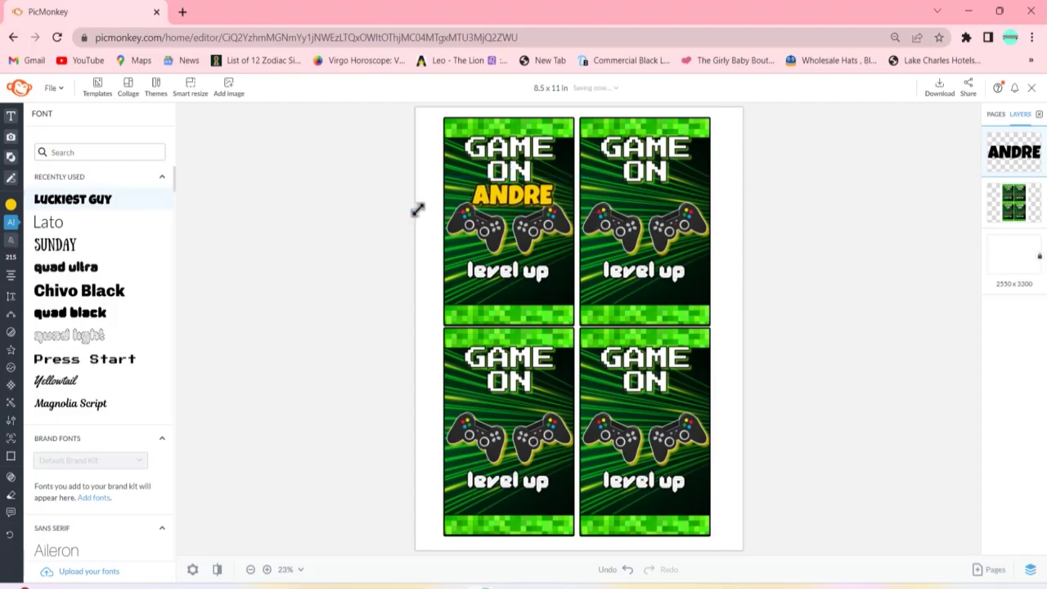
pyautogui.moveTo(511, 197); pyautogui.dragTo(505, 198)
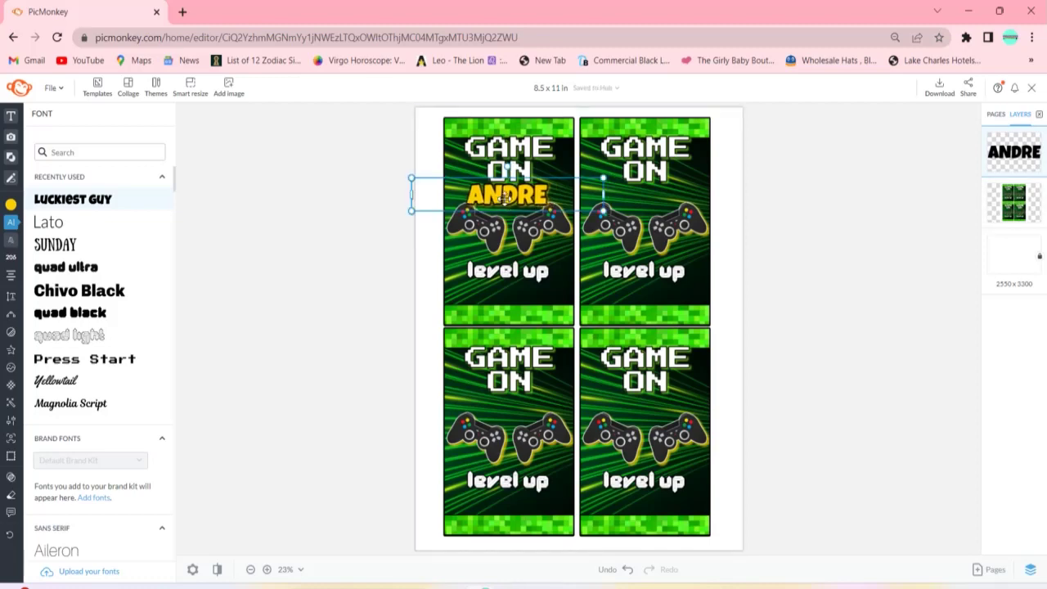
# Duplicate the styled name by copy and paste, and place the copy under GAME ON on the upper-right label.
pyautogui.rightClick(505, 197)
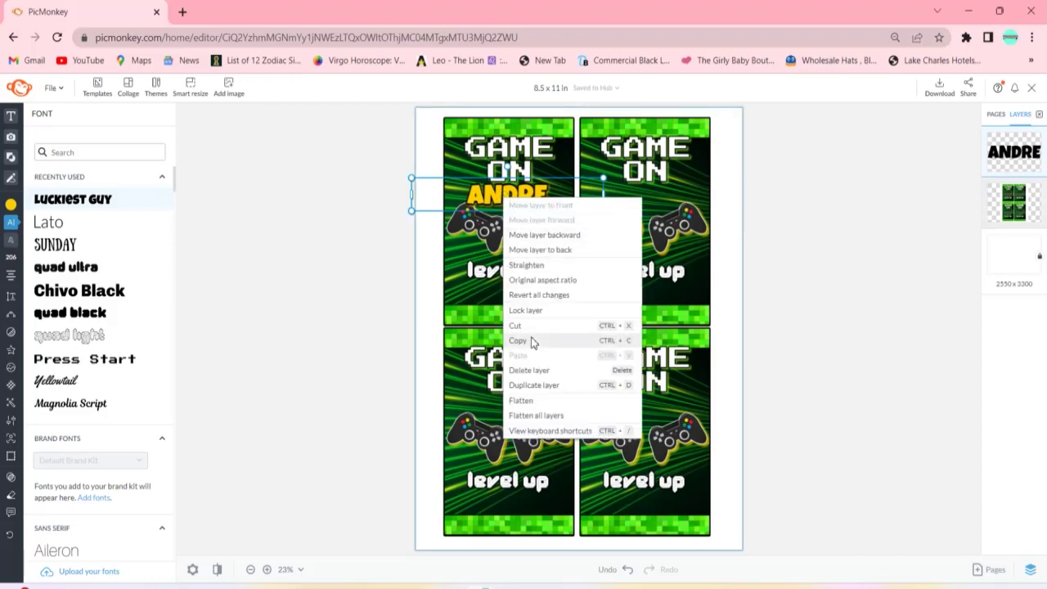
pyautogui.click(532, 342)
pyautogui.rightClick(518, 203)
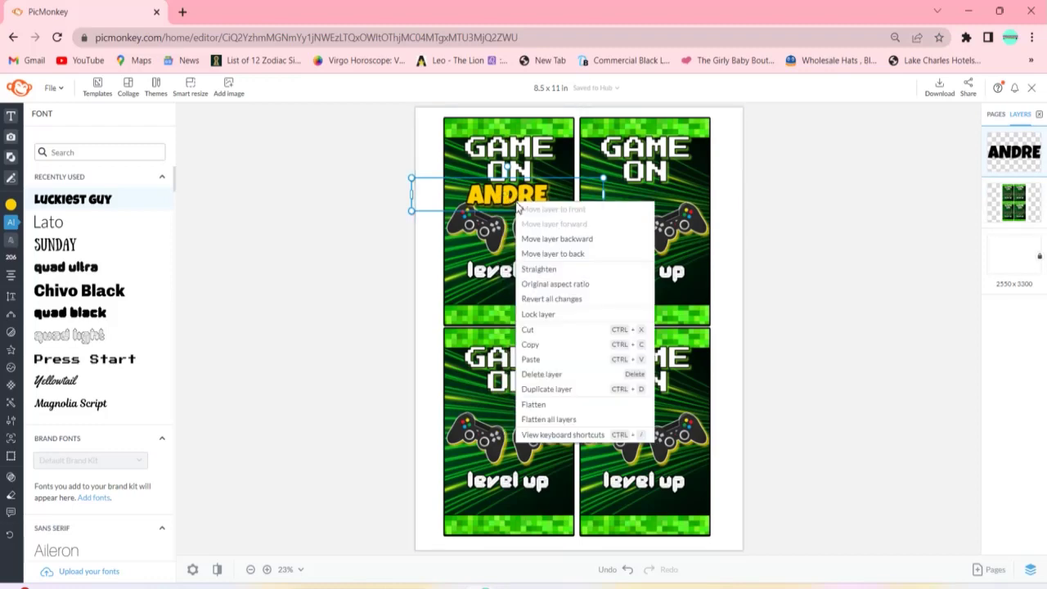
pyautogui.click(542, 359)
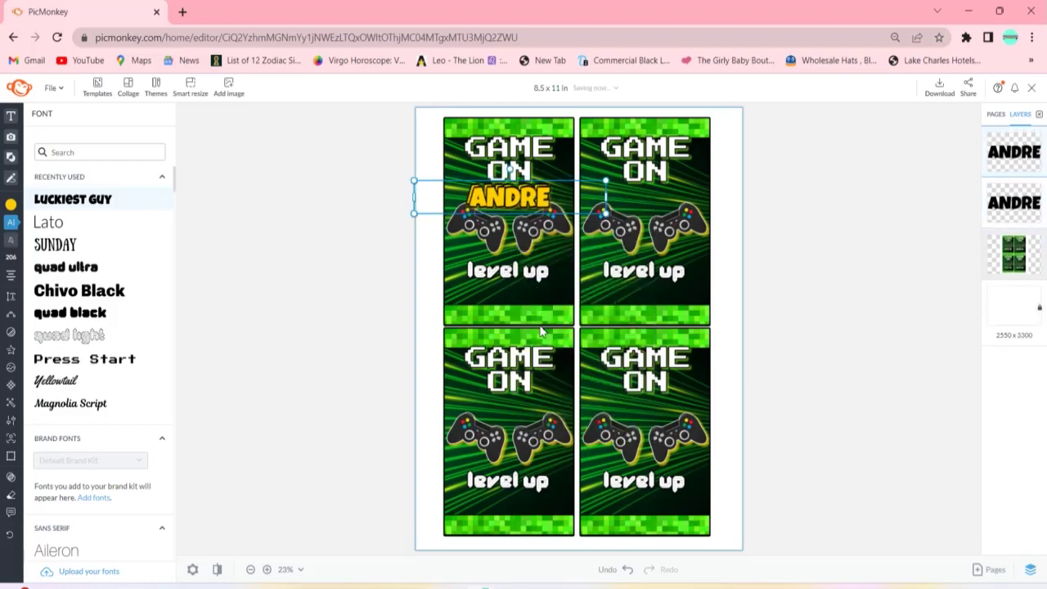
pyautogui.moveTo(504, 210); pyautogui.dragTo(639, 208)
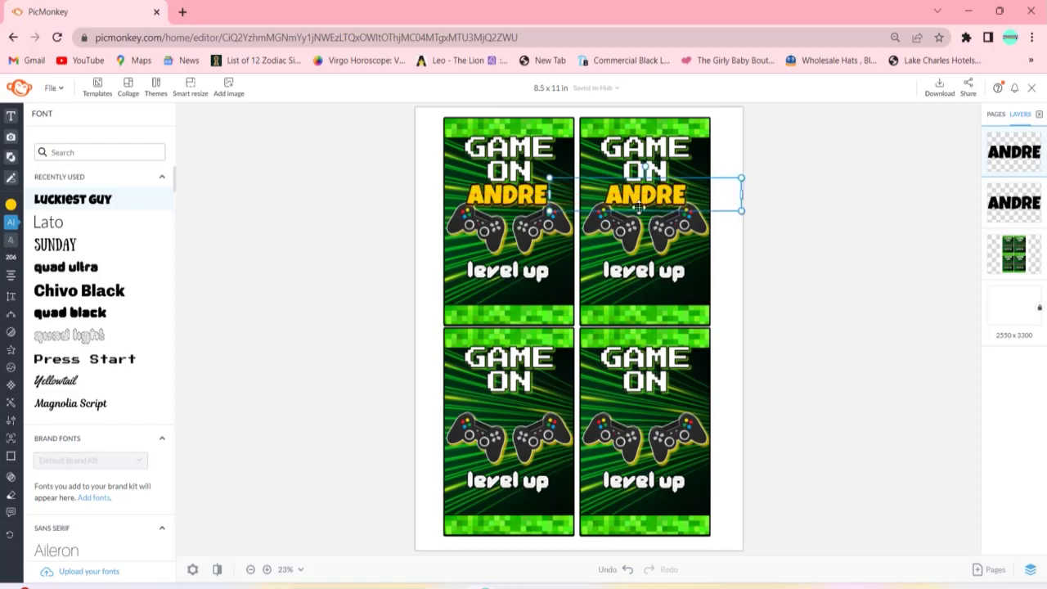
# Paste two more copies of the styled name, placing one under GAME ON on each of the two lower labels.
pyautogui.hotkey('ctrl', 'v')
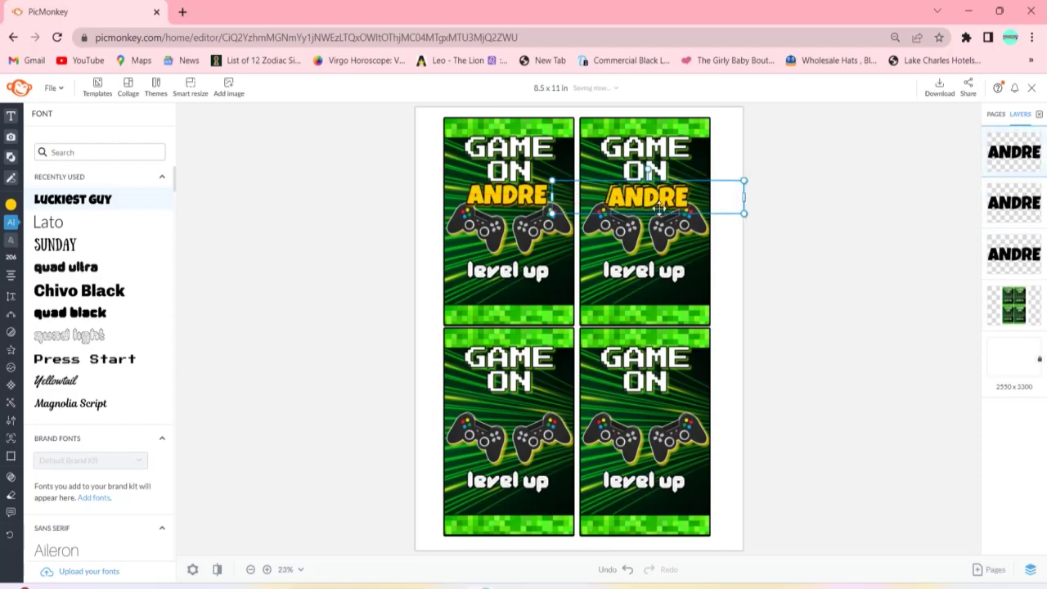
pyautogui.moveTo(655, 200); pyautogui.dragTo(518, 411)
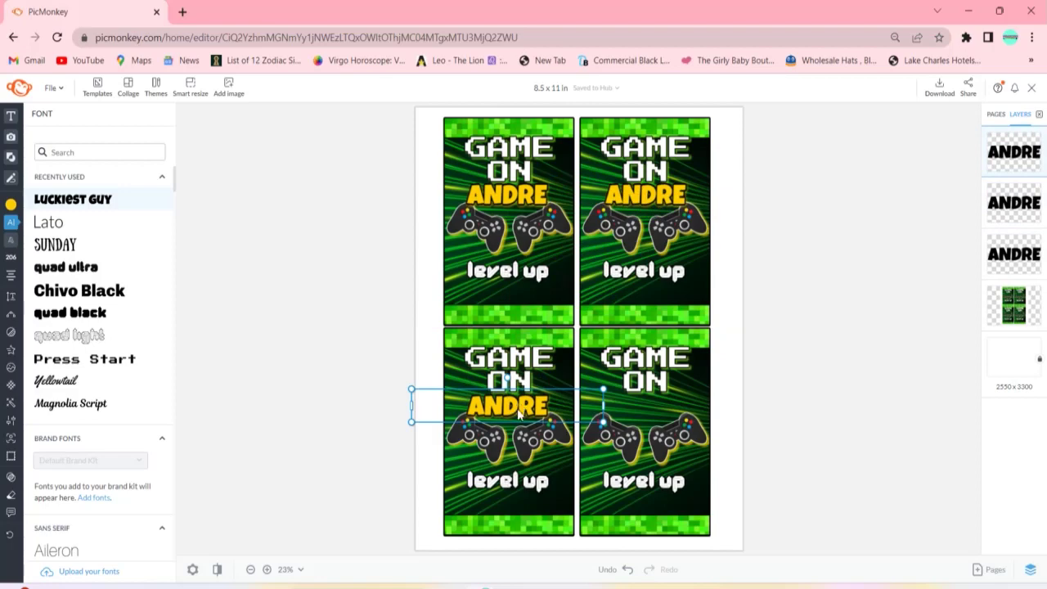
pyautogui.hotkey('ctrl', 'v')
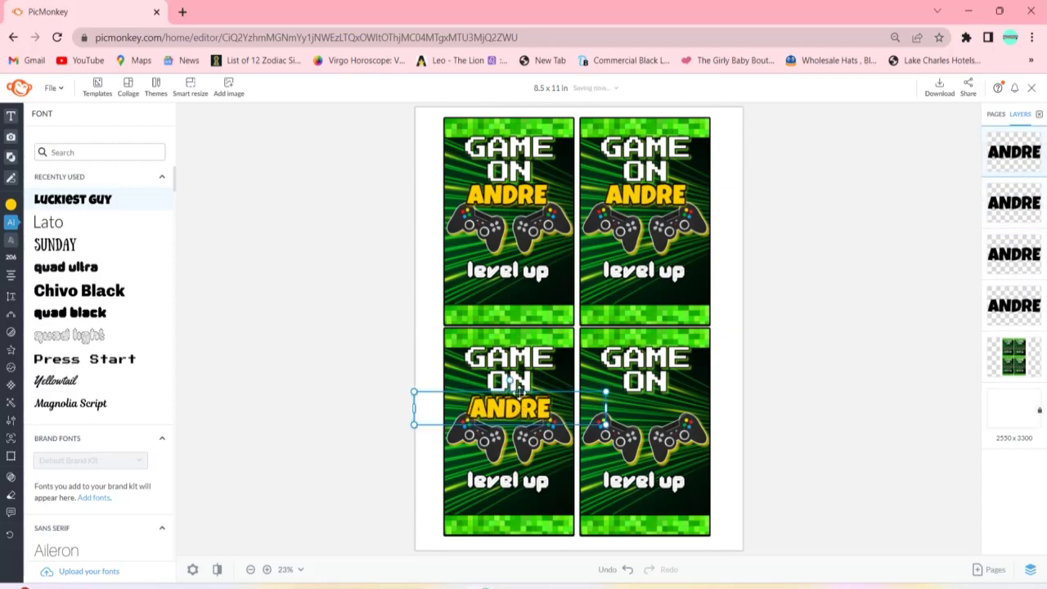
pyautogui.moveTo(518, 413); pyautogui.dragTo(657, 409)
pyautogui.click(551, 358)
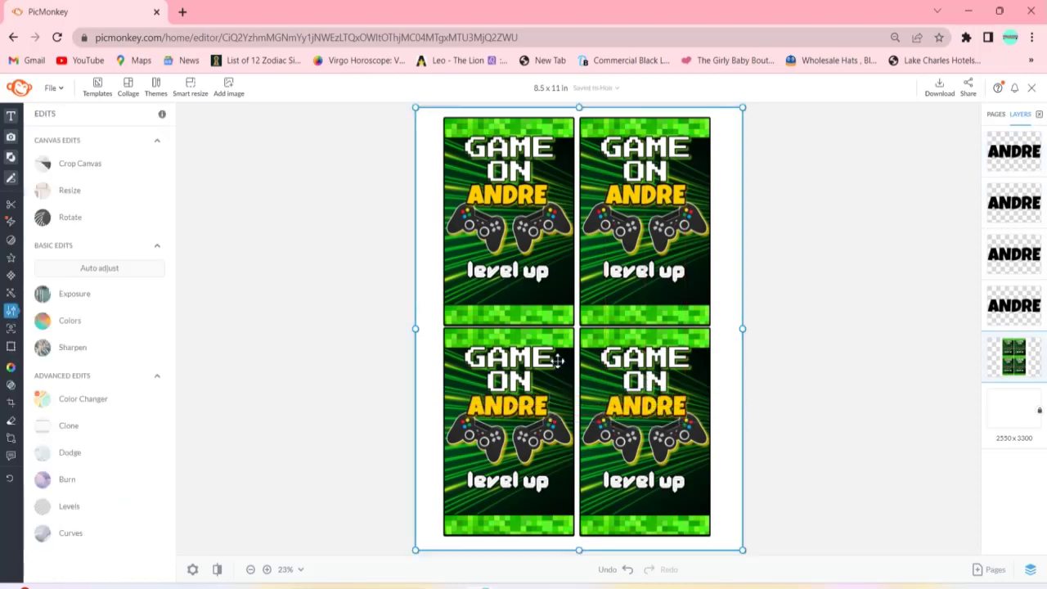
pyautogui.click(341, 339)
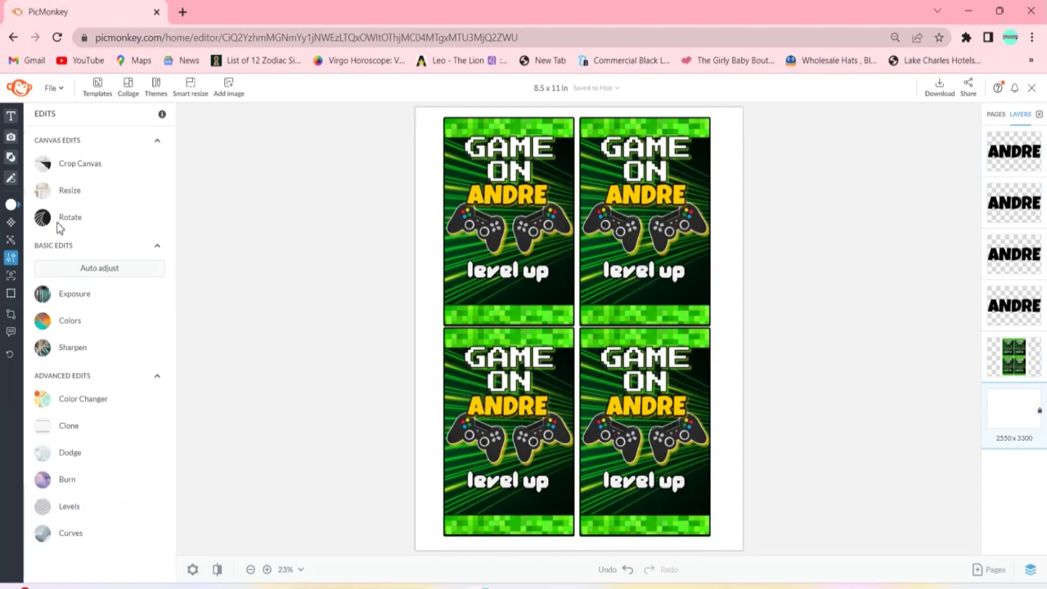
# Add a new text object reading 10 to the label sheet in the yellow Luckiest Guy style.
pyautogui.click(13, 116)
pyautogui.click(98, 147)
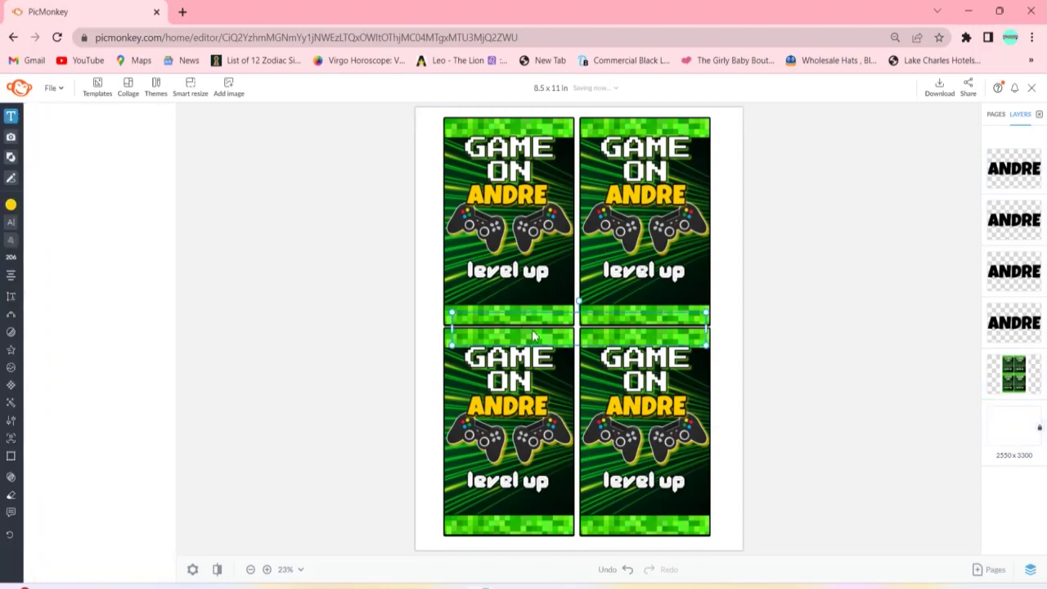
pyautogui.doubleClick(583, 330)
pyautogui.write('10')
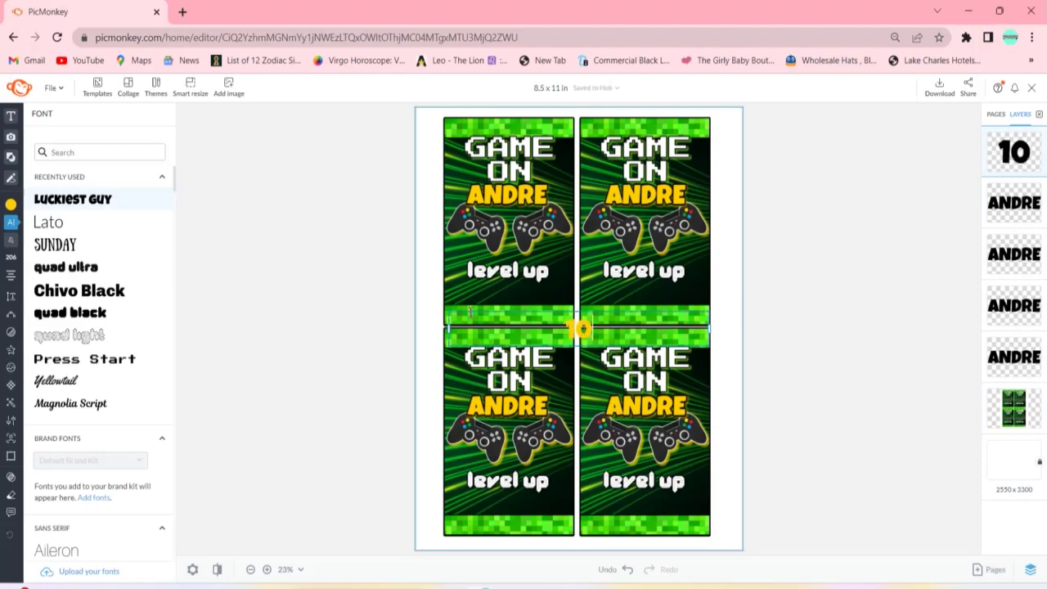
# Give the number 10 a black outline.
pyautogui.click(15, 335)
pyautogui.click(37, 185)
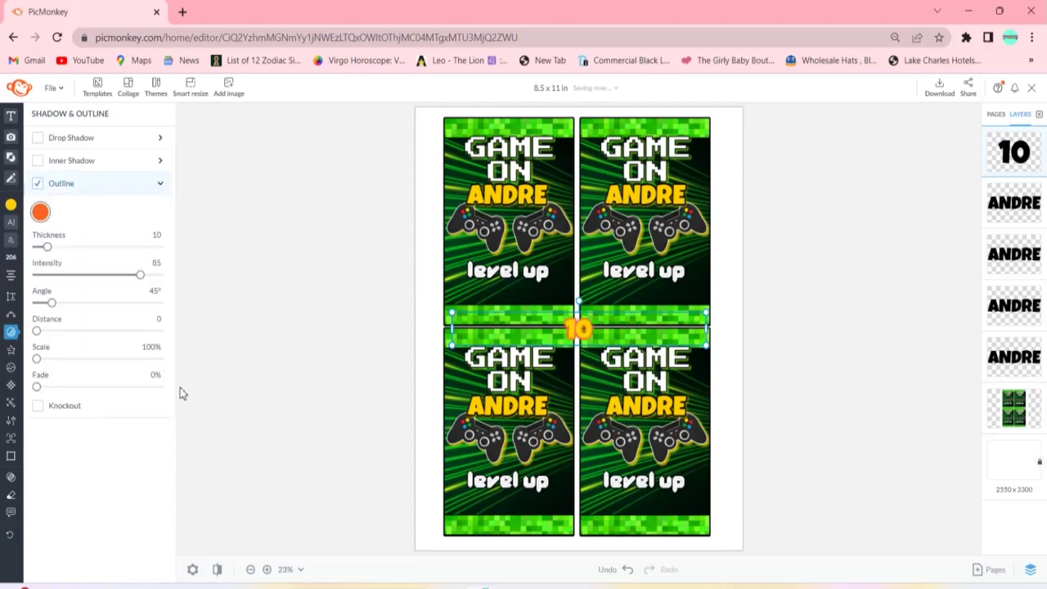
pyautogui.click(40, 212)
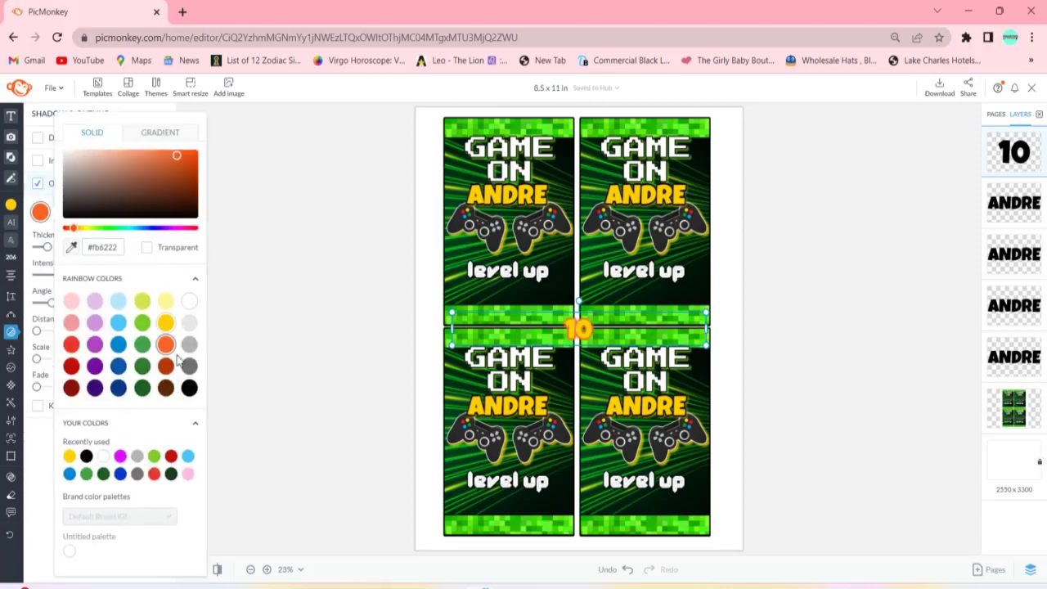
pyautogui.click(189, 388)
pyautogui.click(253, 395)
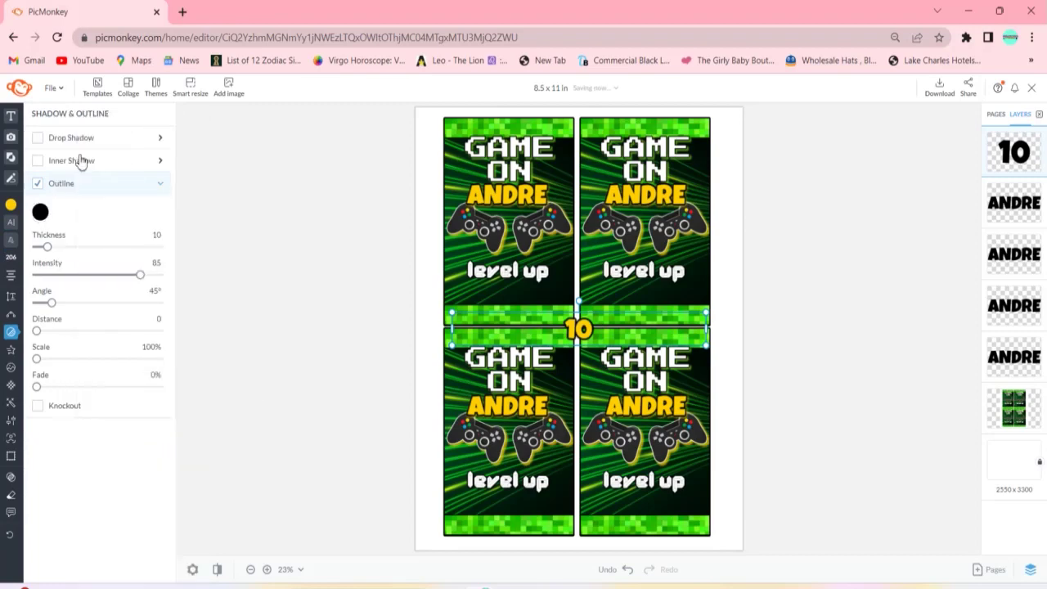
# Add a yellow drop shadow, #ffce00, to the number 10.
pyautogui.click(67, 143)
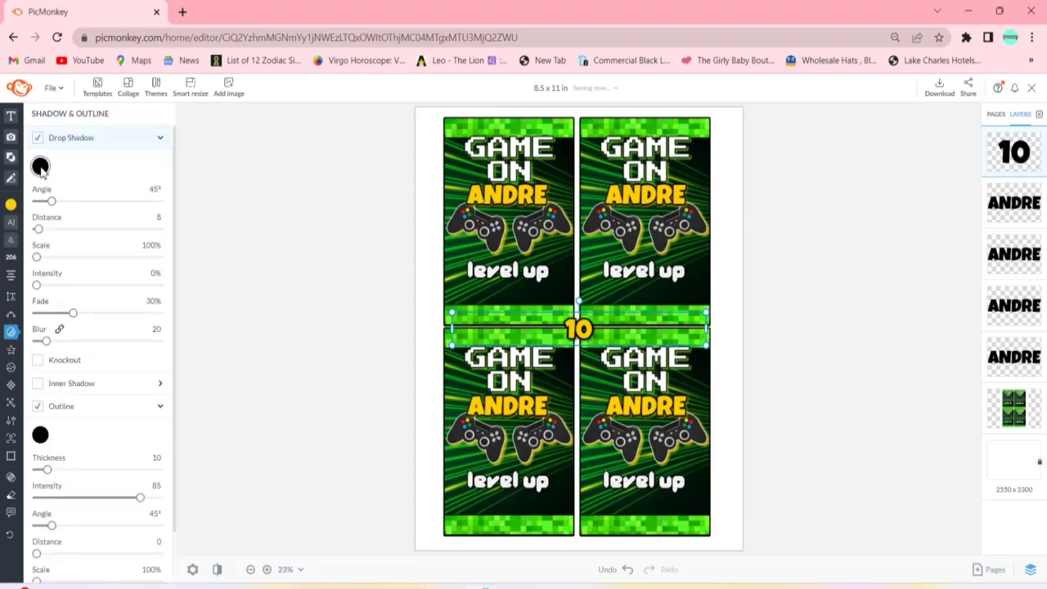
pyautogui.click(39, 168)
pyautogui.click(165, 327)
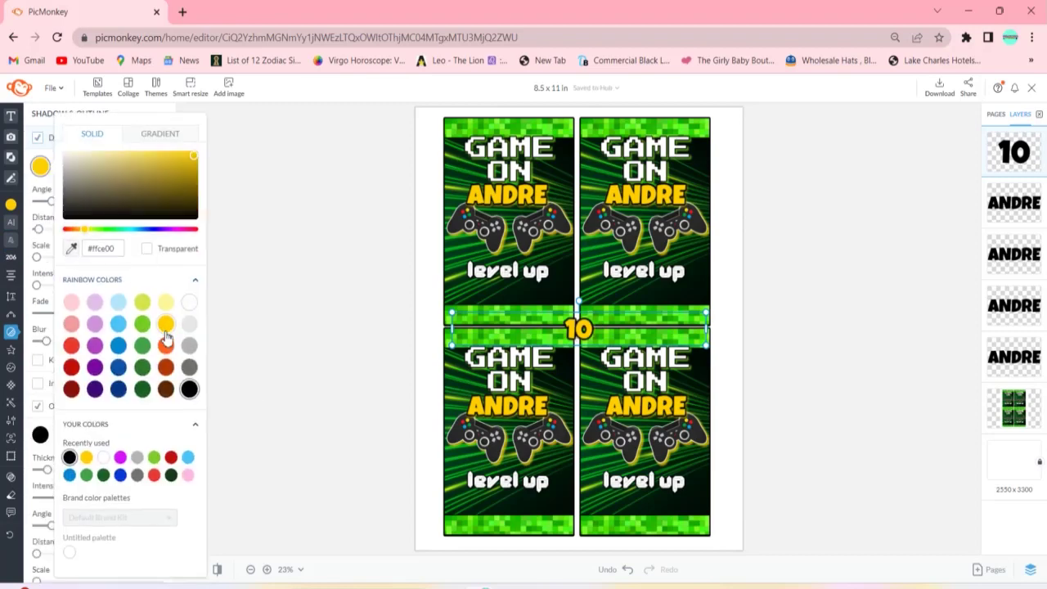
pyautogui.click(258, 370)
# Place the number 10 centered under level up on the upper-left label.
pyautogui.moveTo(570, 328); pyautogui.dragTo(505, 292)
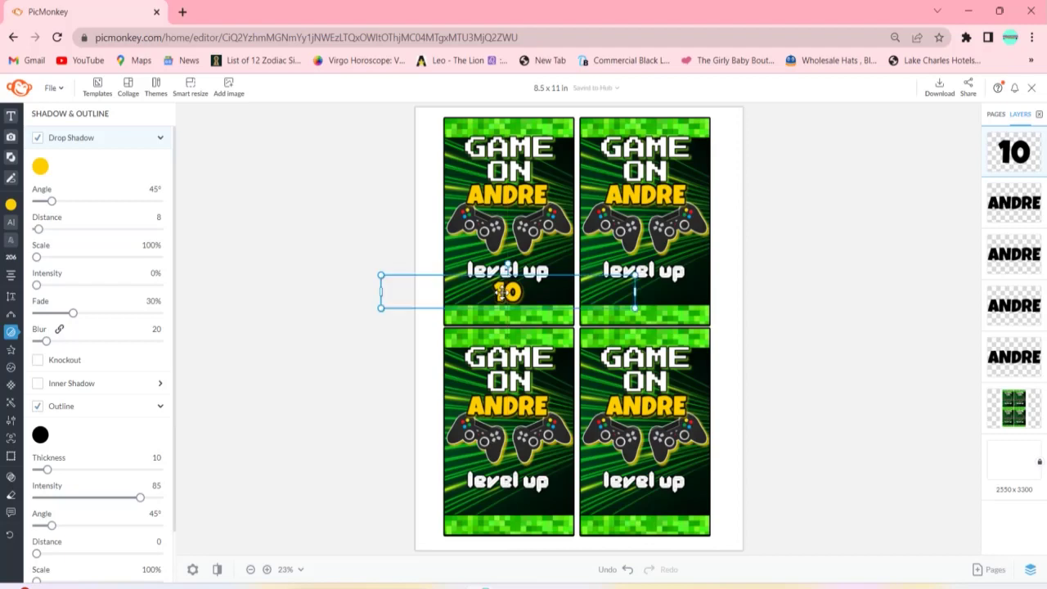
pyautogui.doubleClick(566, 301)
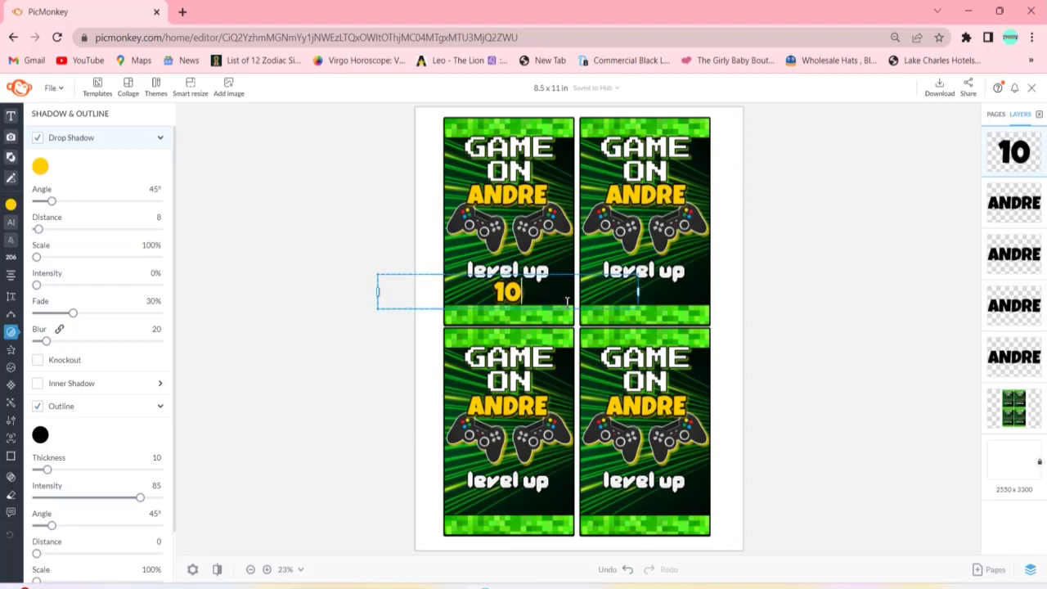
pyautogui.write('V')
pyautogui.press('BackSpace')
pyautogui.press('Escape')
# Duplicate the styled 10 three times and place a copy under level up on each of the other three labels.
pyautogui.hotkey('ctrl', 'd')
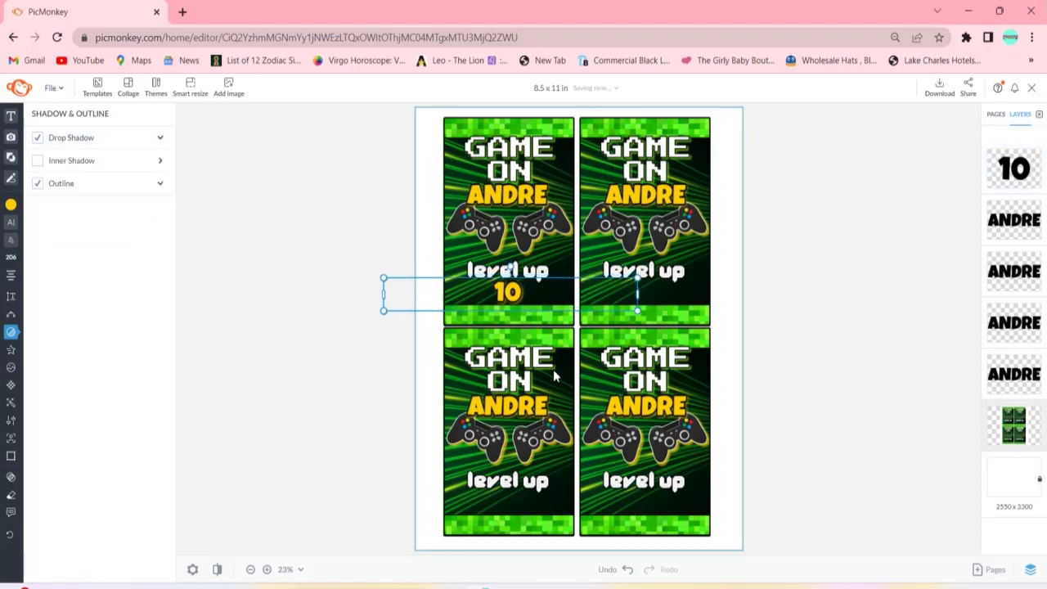
pyautogui.moveTo(625, 333); pyautogui.dragTo(631, 292)
pyautogui.hotkey('ctrl', 'd')
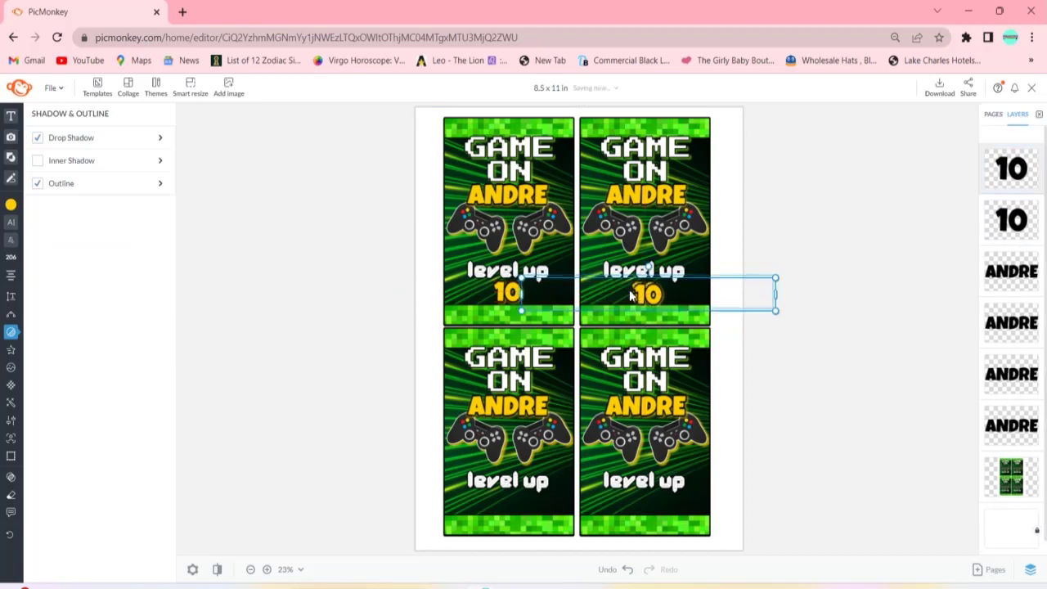
pyautogui.moveTo(632, 293); pyautogui.dragTo(512, 503)
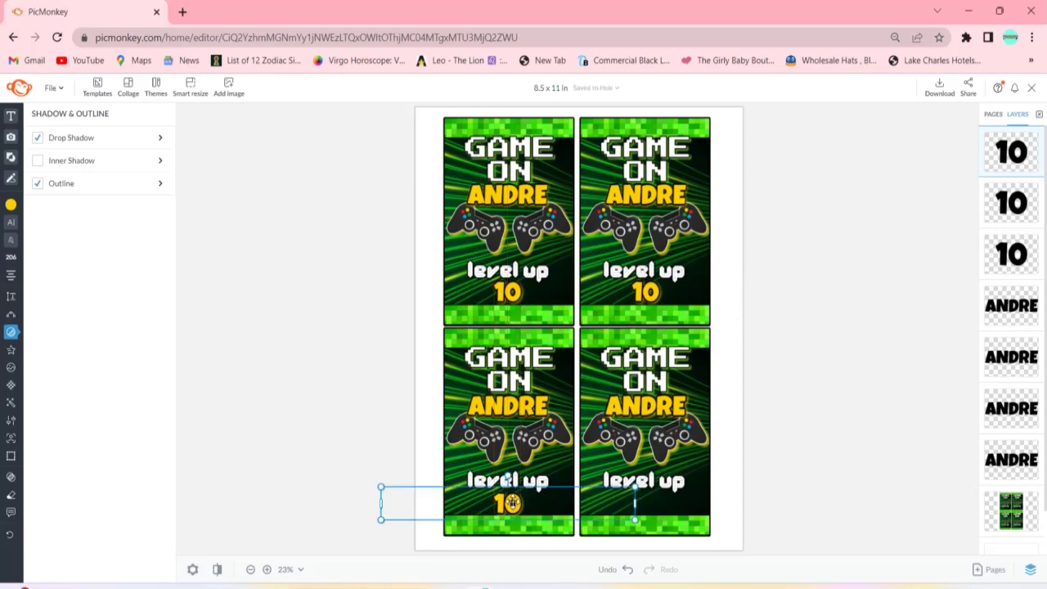
pyautogui.hotkey('ctrl', 'd')
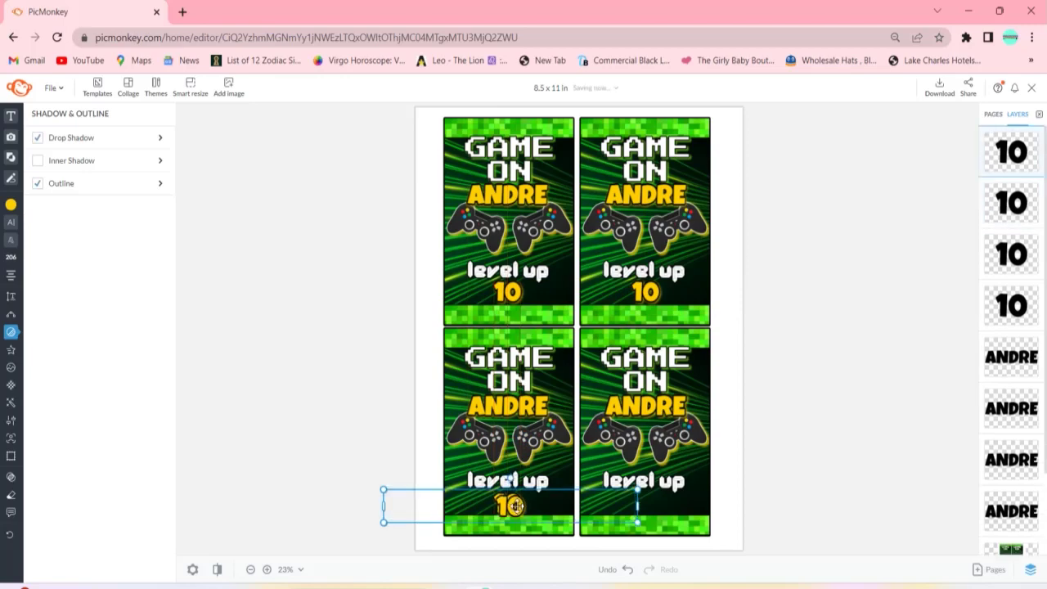
pyautogui.moveTo(560, 517); pyautogui.dragTo(648, 501)
pyautogui.click(802, 471)
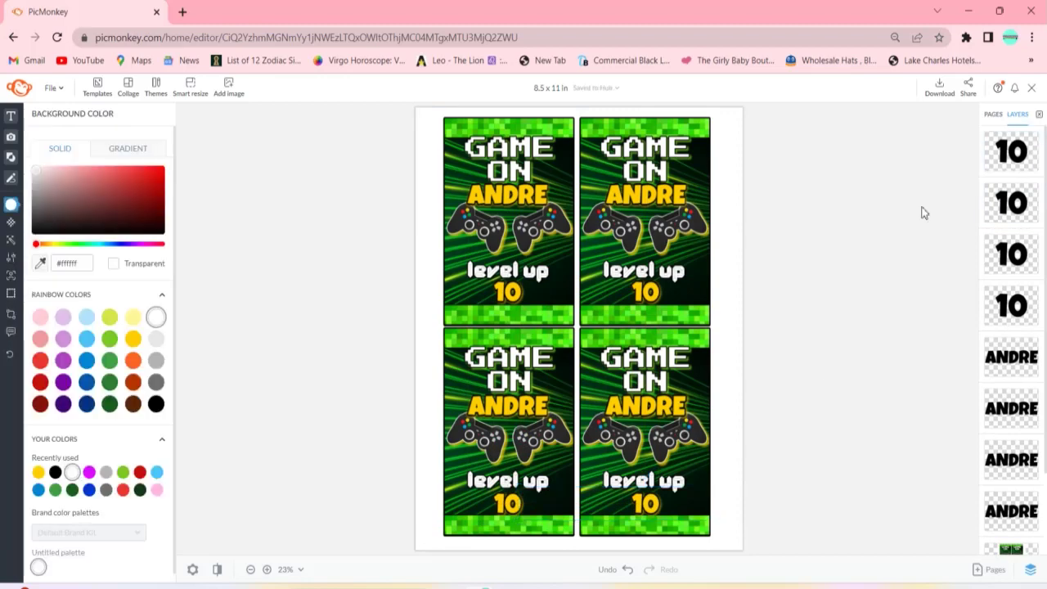
# Download the finished label sheet as a high-quality JPG image.
pyautogui.click(941, 87)
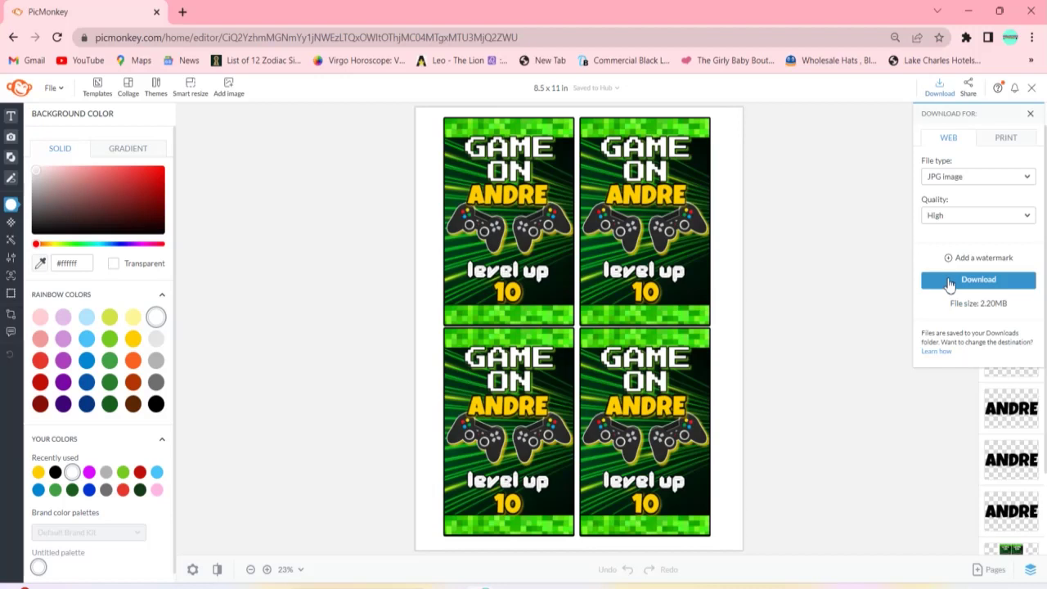
pyautogui.click(949, 283)
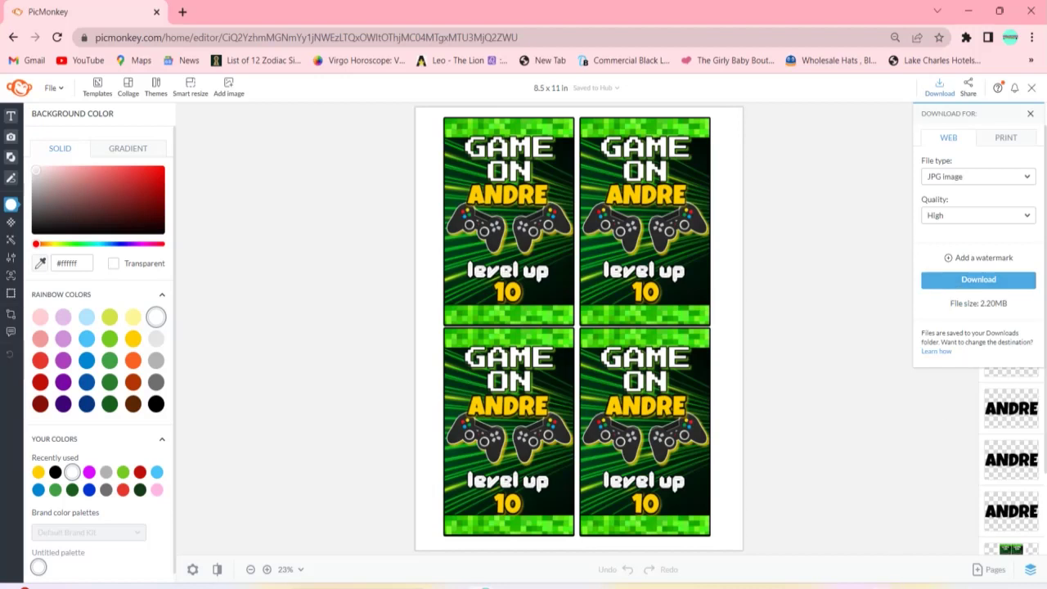